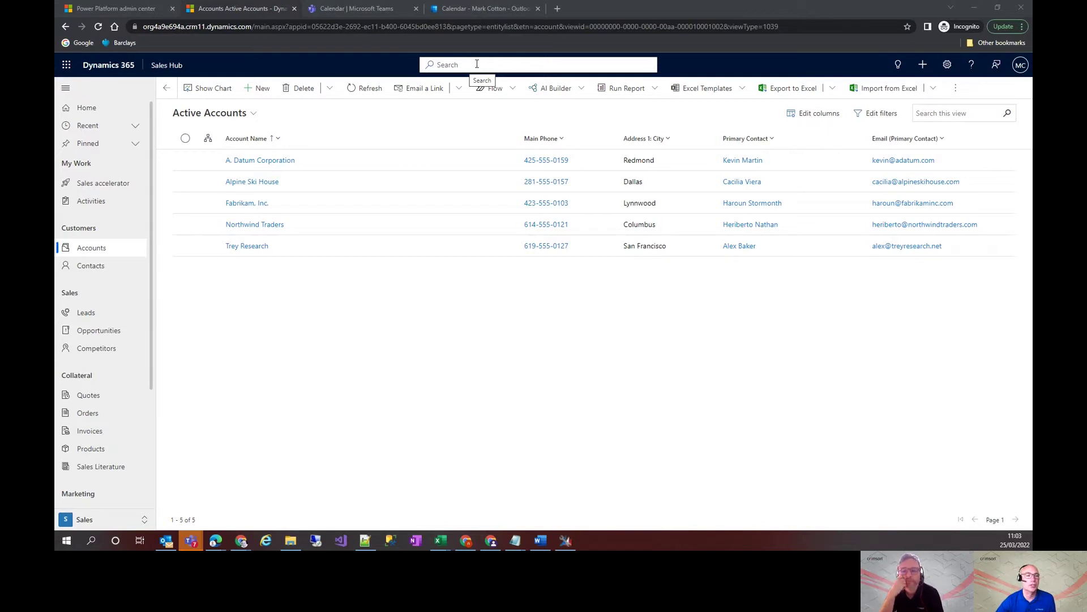
View the list of tables available for searching rows with advanced filters, and close it without choosing one
left_click(475, 66)
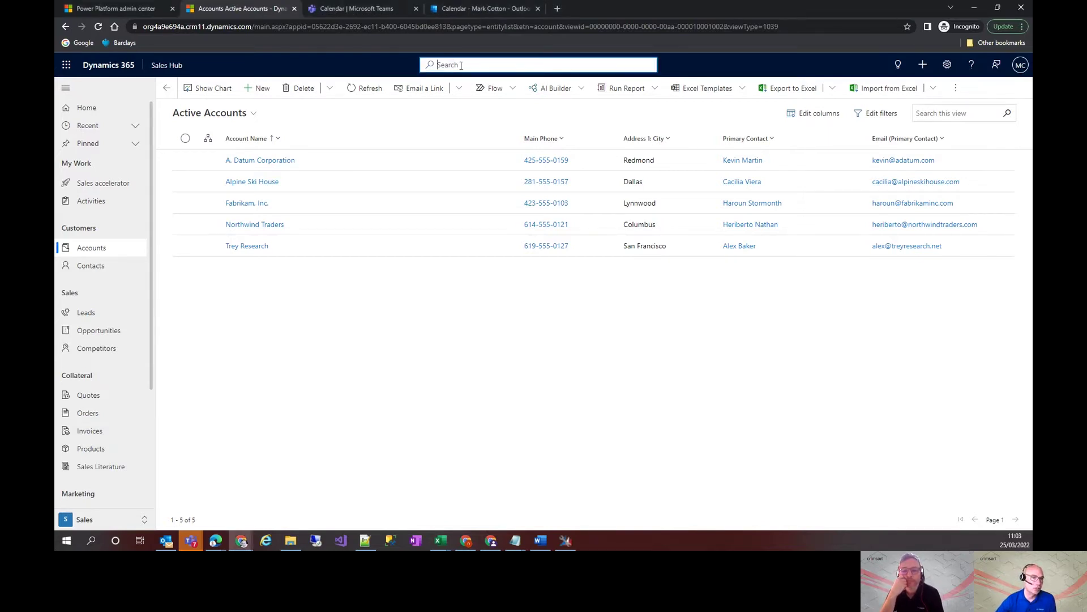
left_click(462, 65)
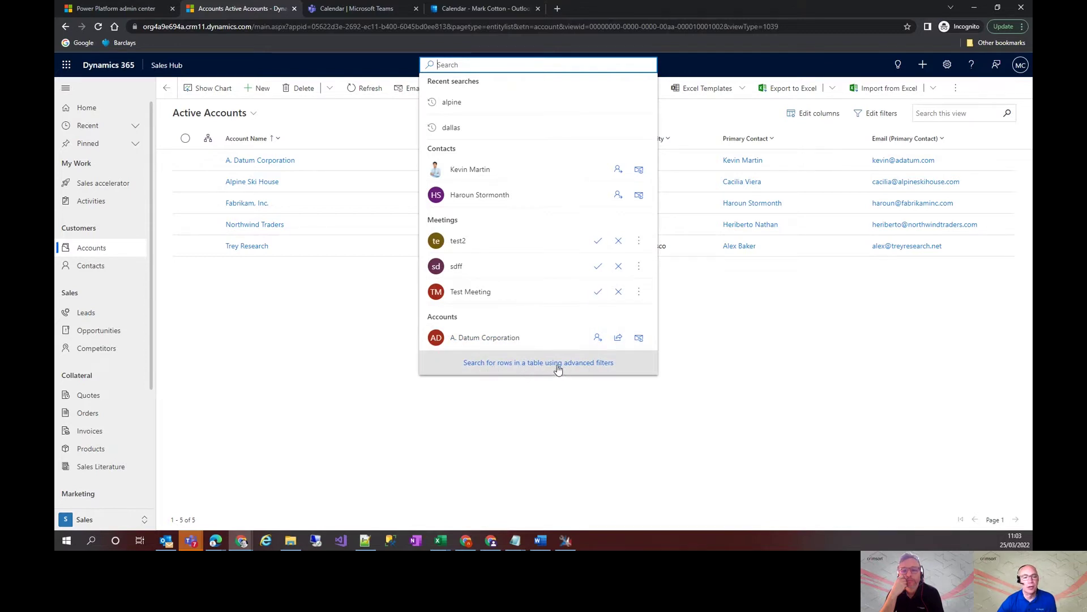
left_click(522, 370)
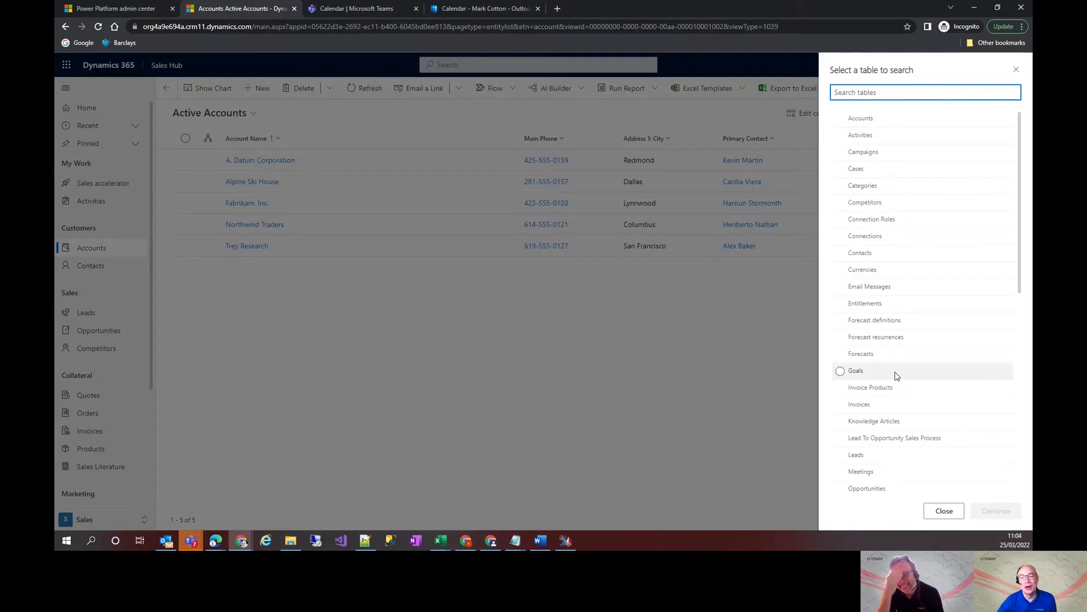
left_click(944, 512)
Run a global search for "alpine" and show the full search results
left_click(471, 67)
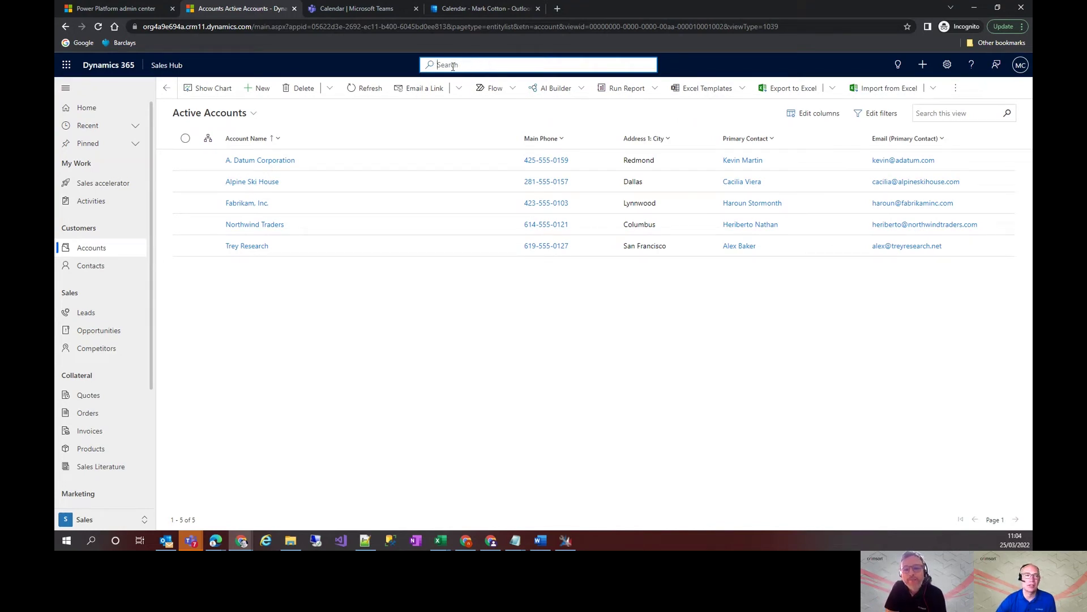
left_click(471, 65)
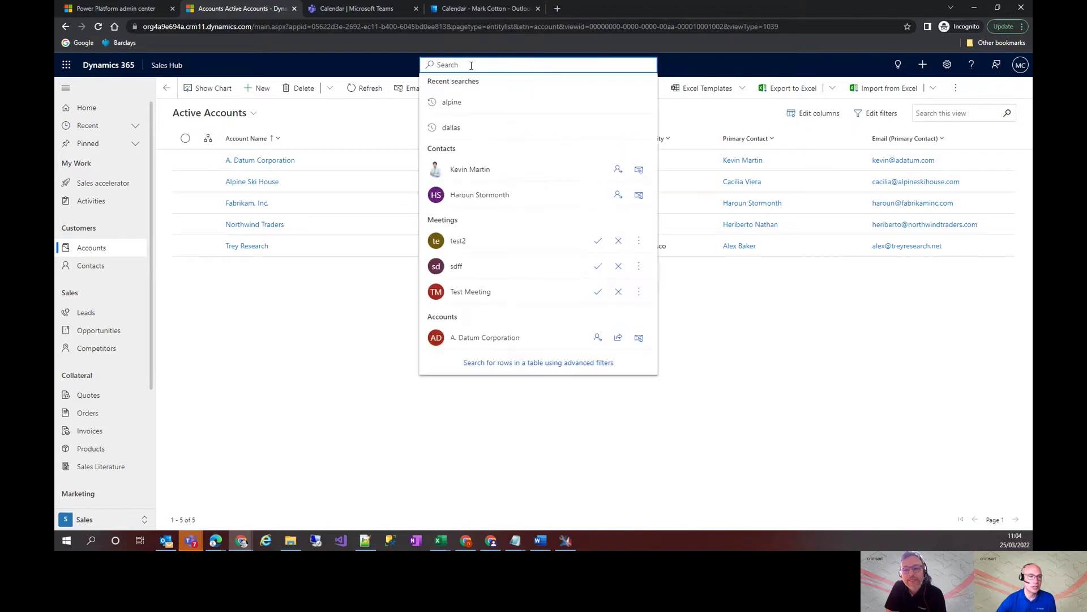
type("alpine")
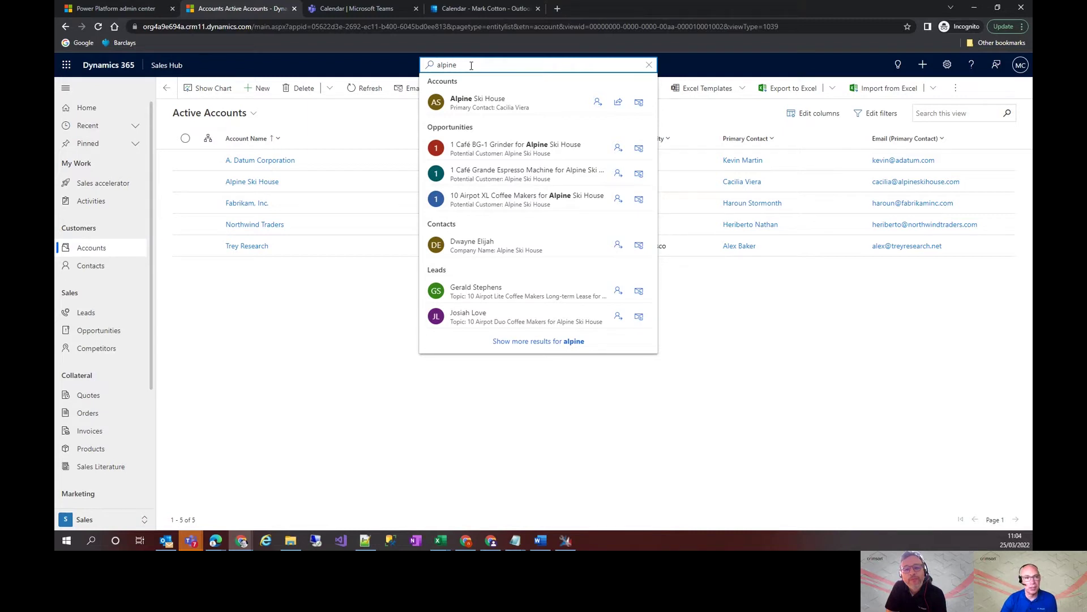
key("Return")
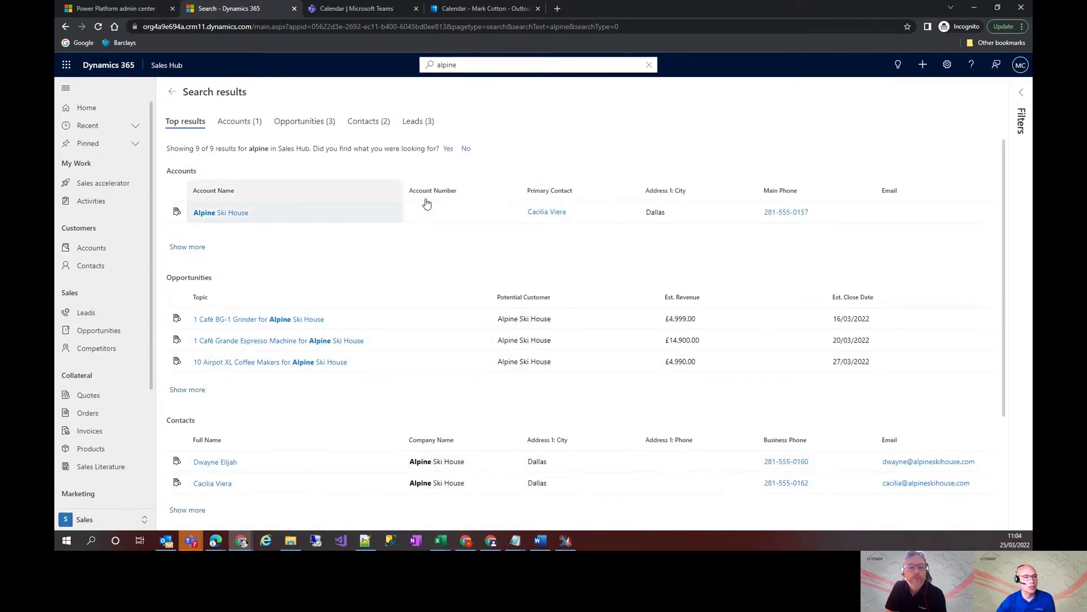
Narrow the alpine search results to opportunities, and return to the Active Accounts list
left_click(265, 130)
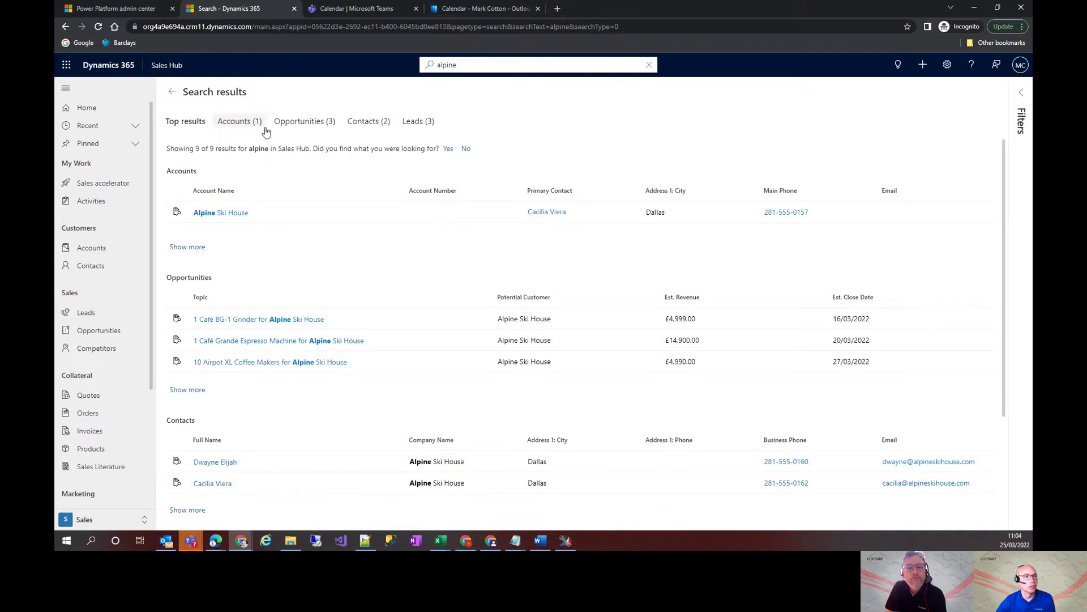
left_click(320, 124)
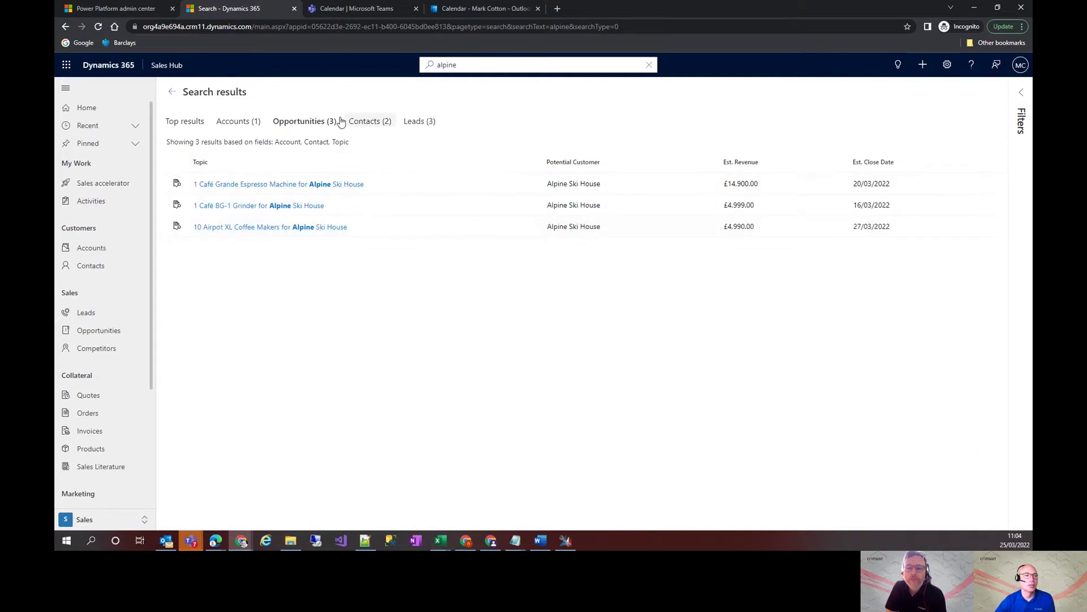
left_click(172, 93)
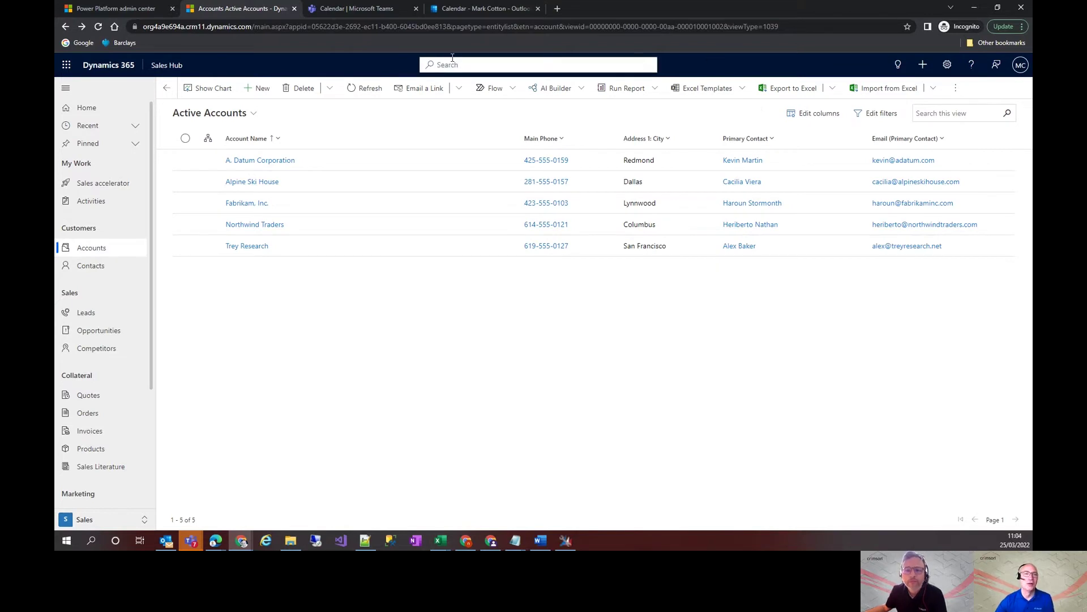
Start an advanced-filter row search on the Accounts table
left_click(485, 65)
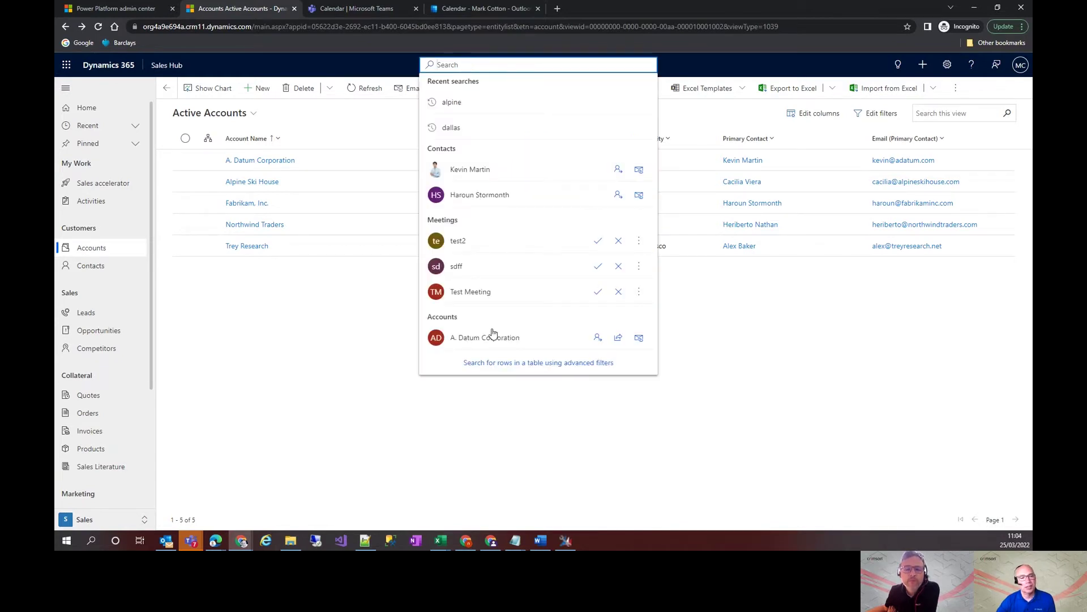
left_click(547, 366)
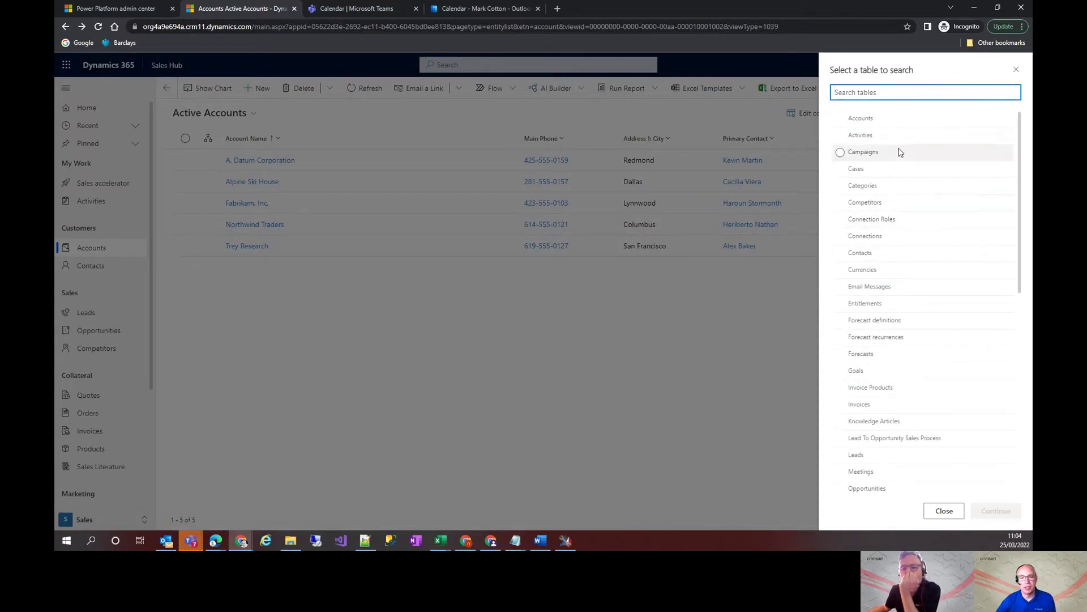
left_click(866, 123)
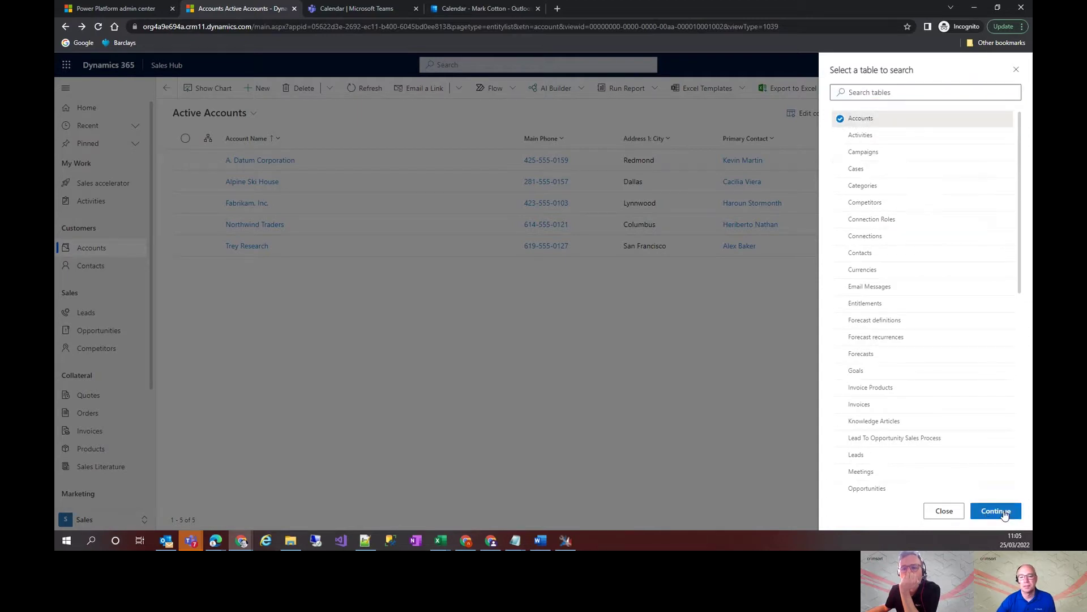
left_click(997, 511)
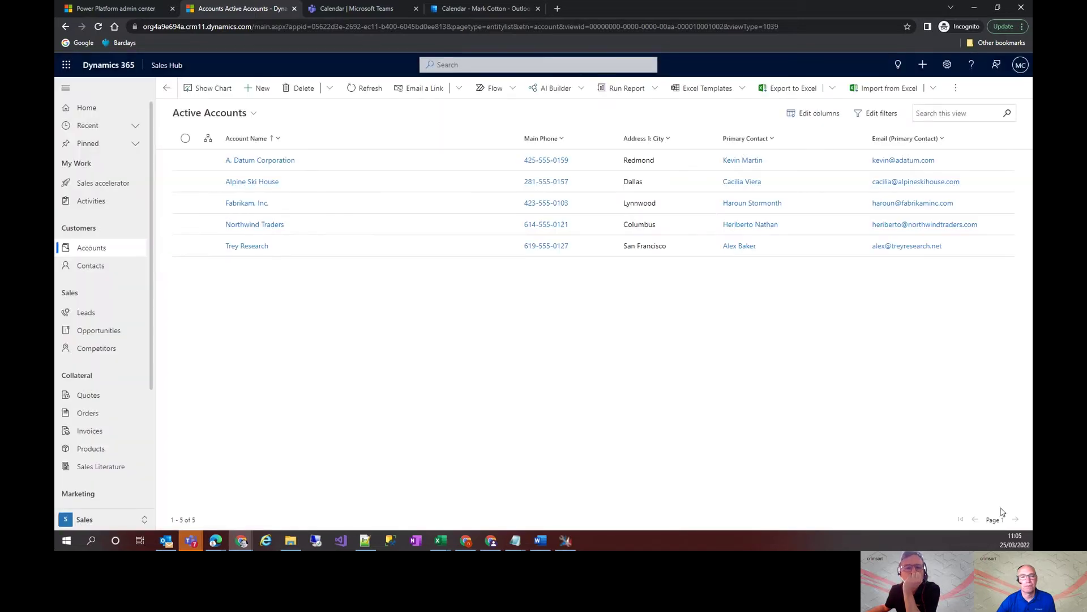
Add a condition group below the Status filter of the Active Accounts view and set its operator to Or
left_click(875, 113)
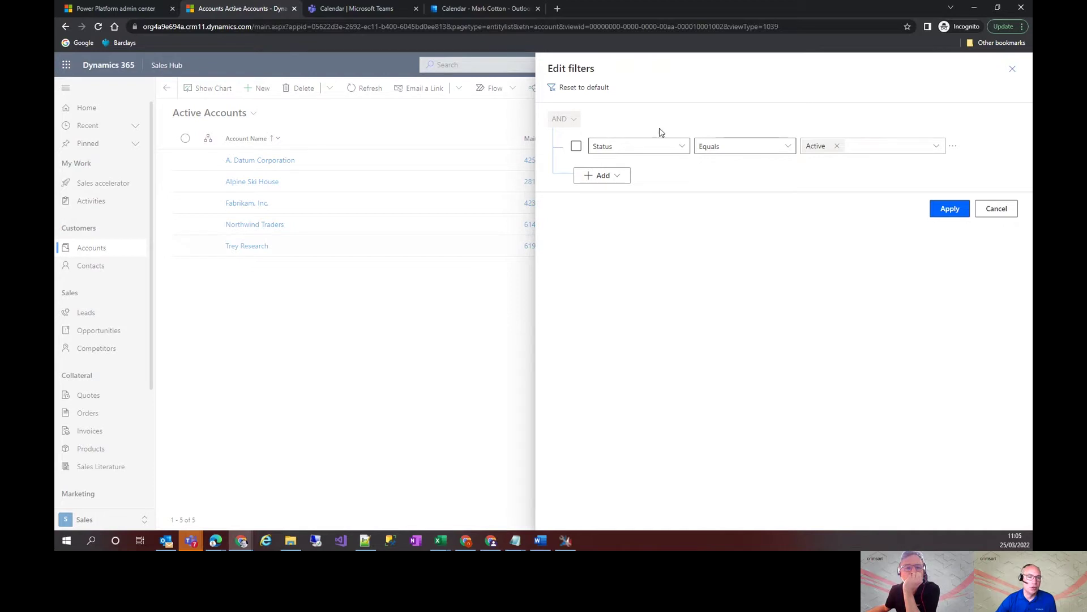
left_click(618, 179)
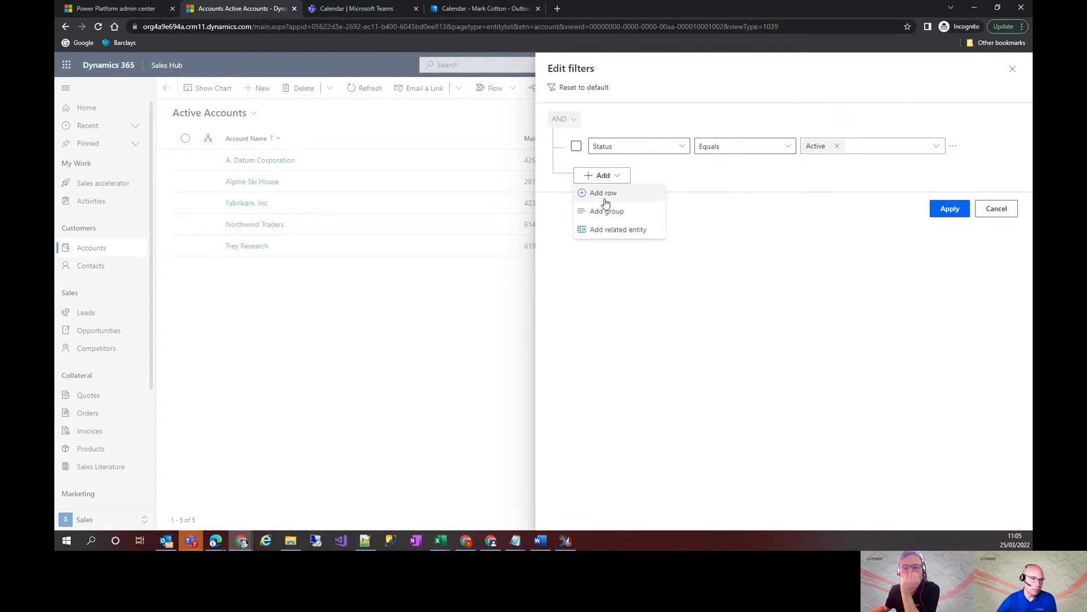
left_click(605, 212)
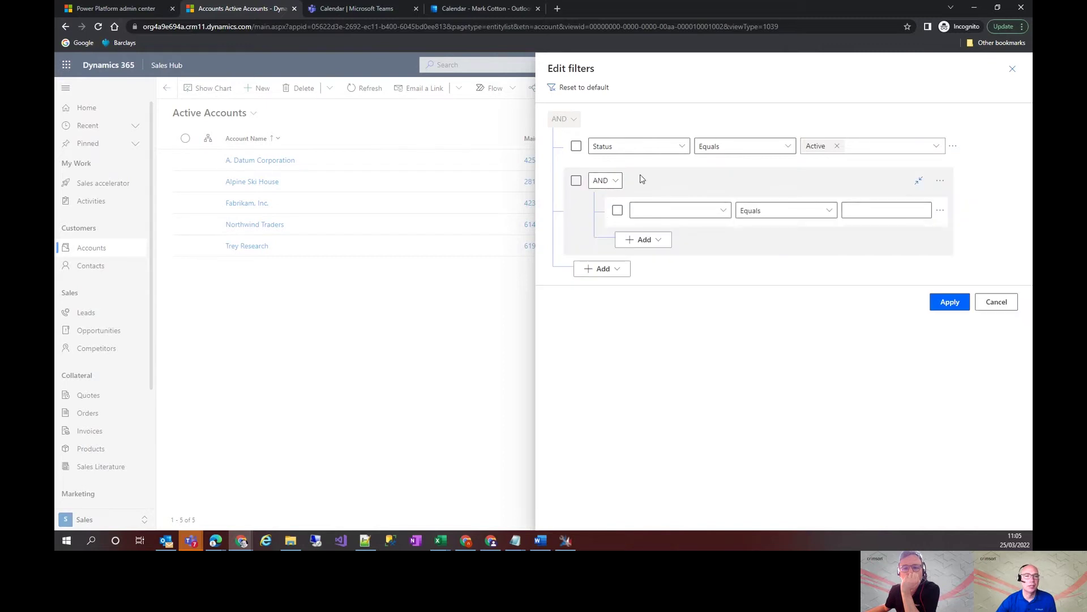
left_click(616, 184)
left_click(600, 216)
Define the Or group's first condition as Address 1: City Equals Dallas
left_click(724, 212)
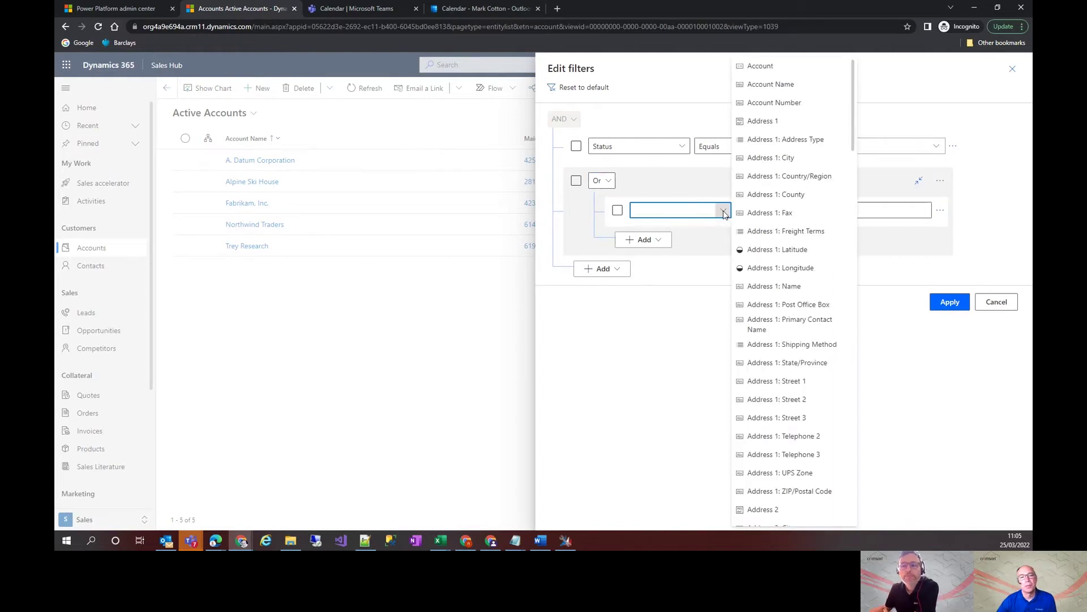
left_click(796, 158)
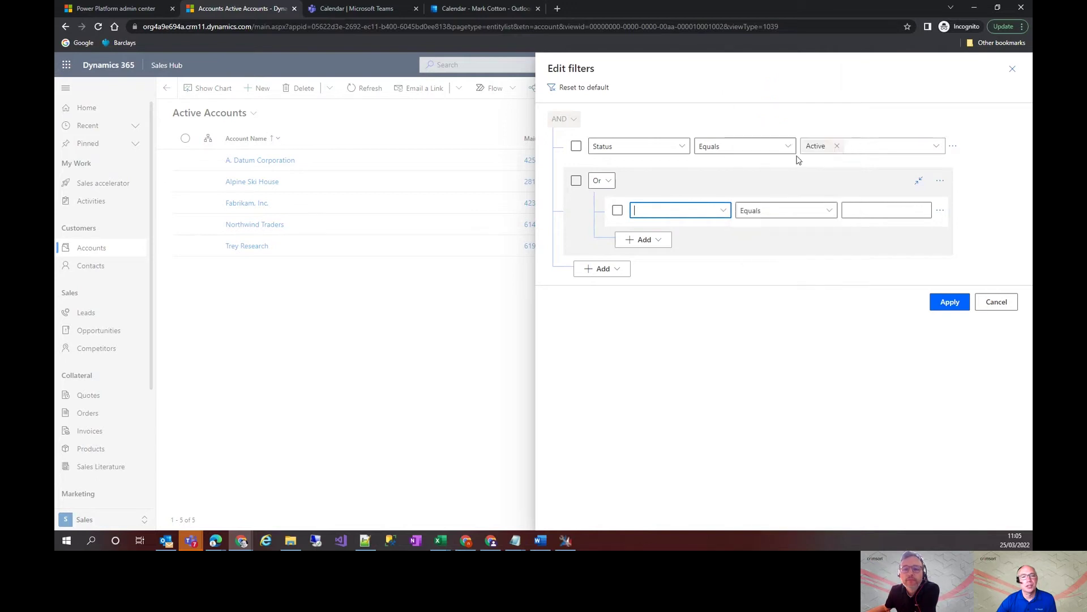
left_click(872, 205)
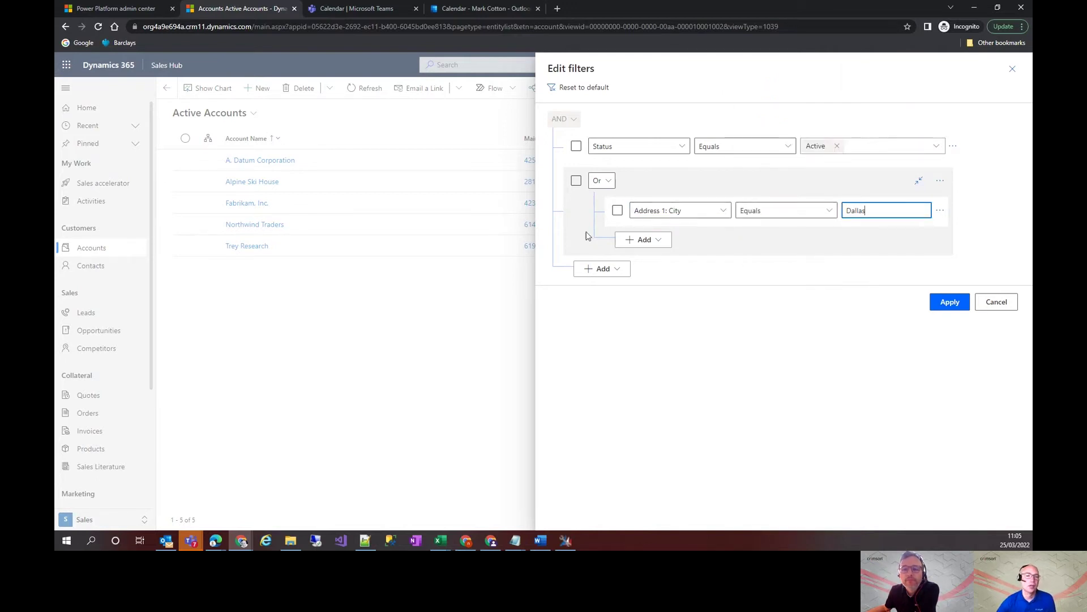
Add a second condition to the Or group: Address 1: City Equals Redmond
left_click(634, 247)
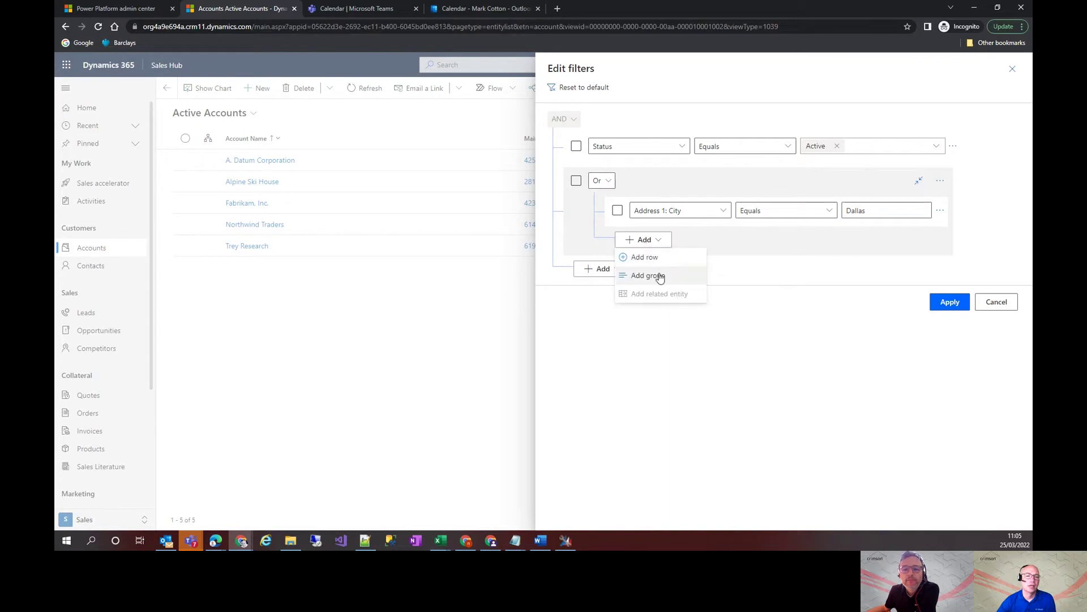
left_click(661, 262)
left_click(680, 243)
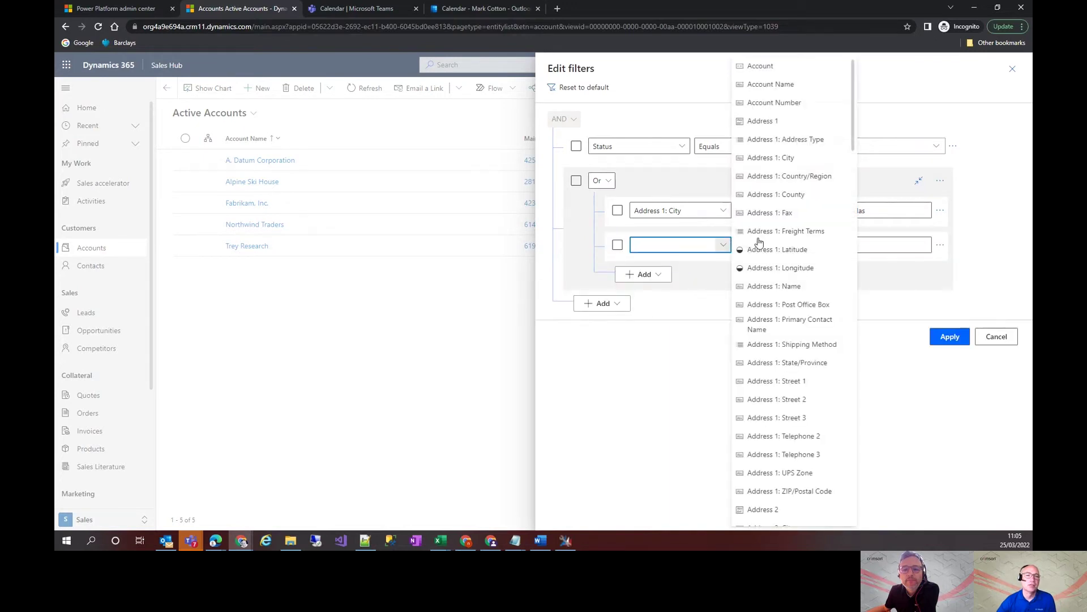
left_click(805, 163)
left_click(881, 244)
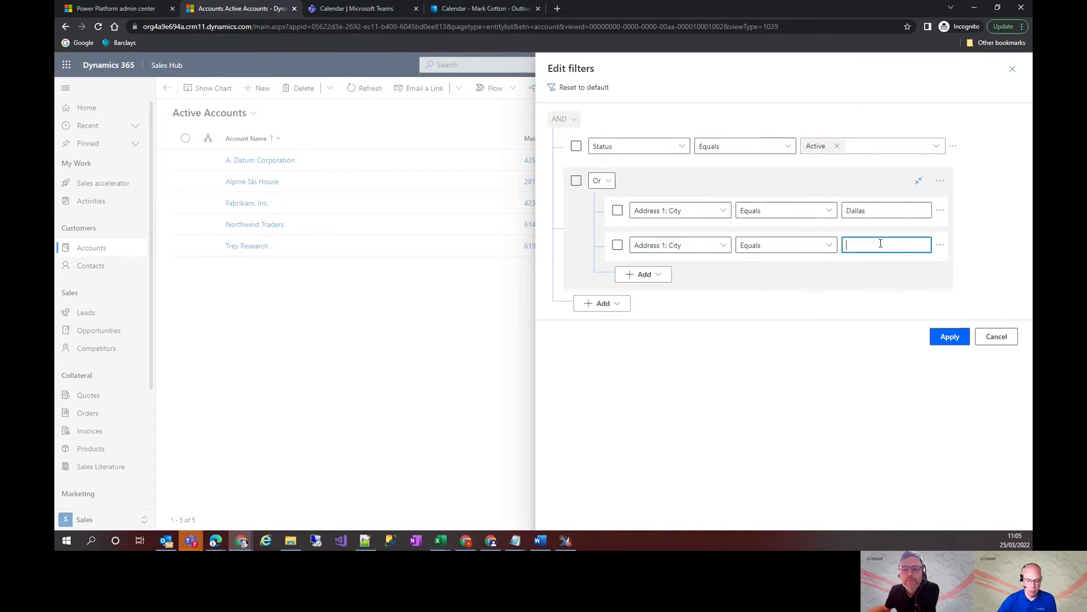
type("Redmond")
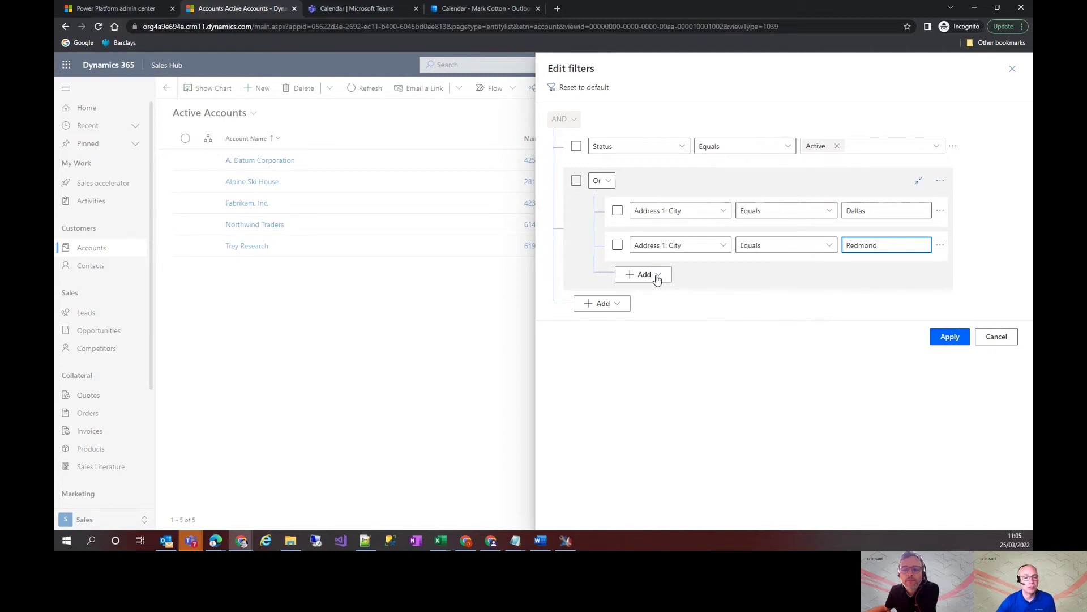
left_click(618, 309)
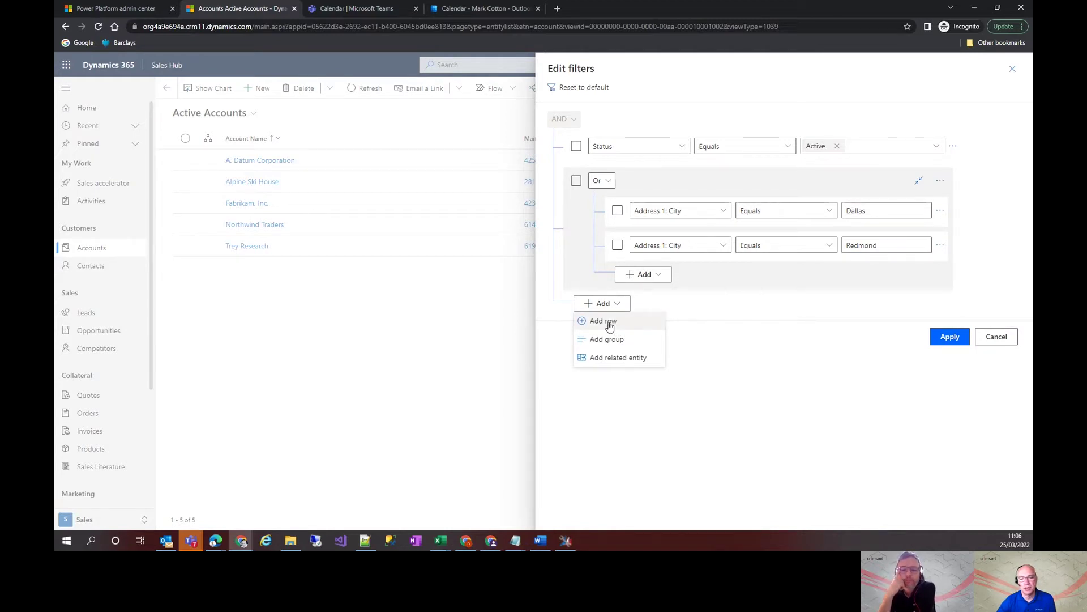
left_click(604, 321)
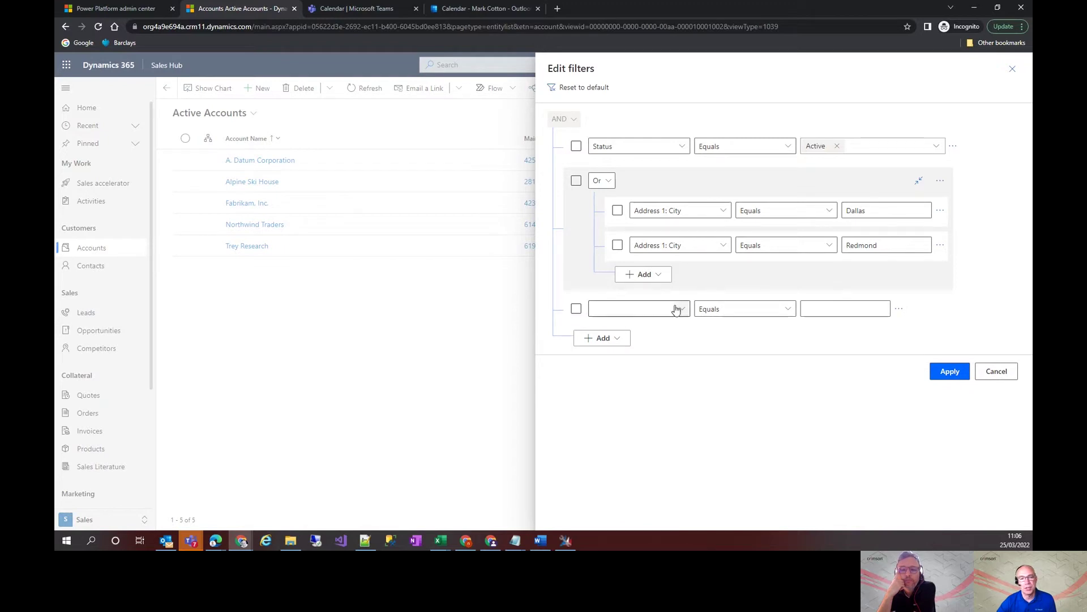
left_click(626, 308)
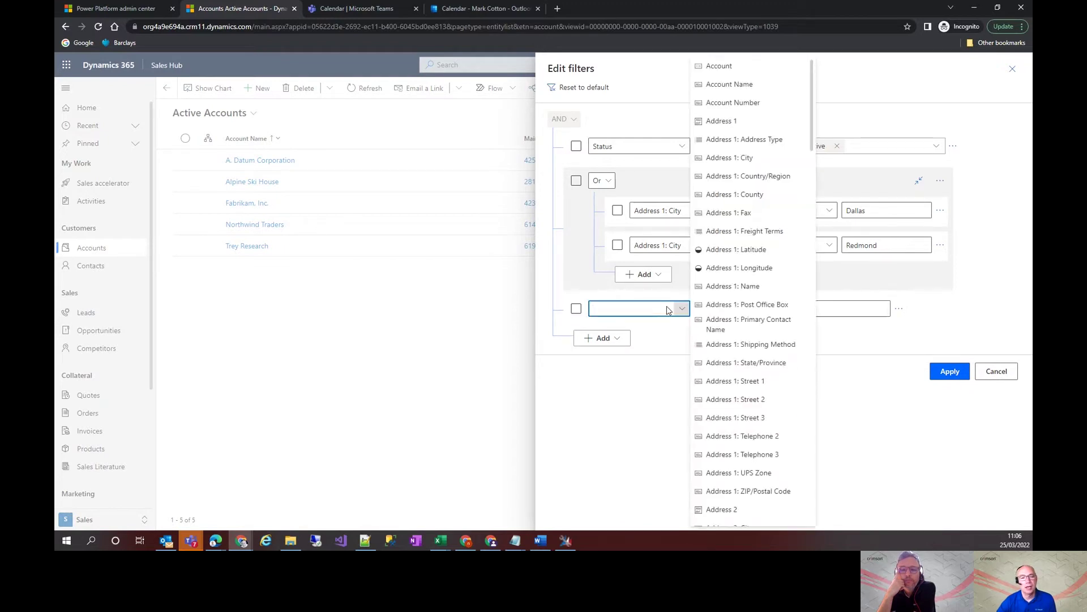
left_click(647, 312)
left_click(648, 312)
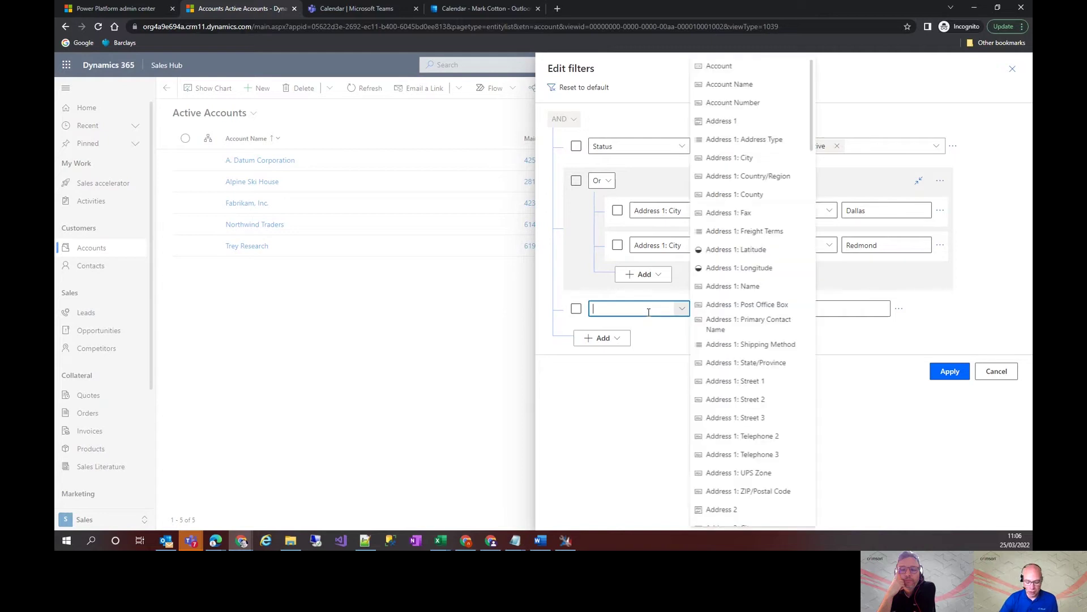
type("Address 1")
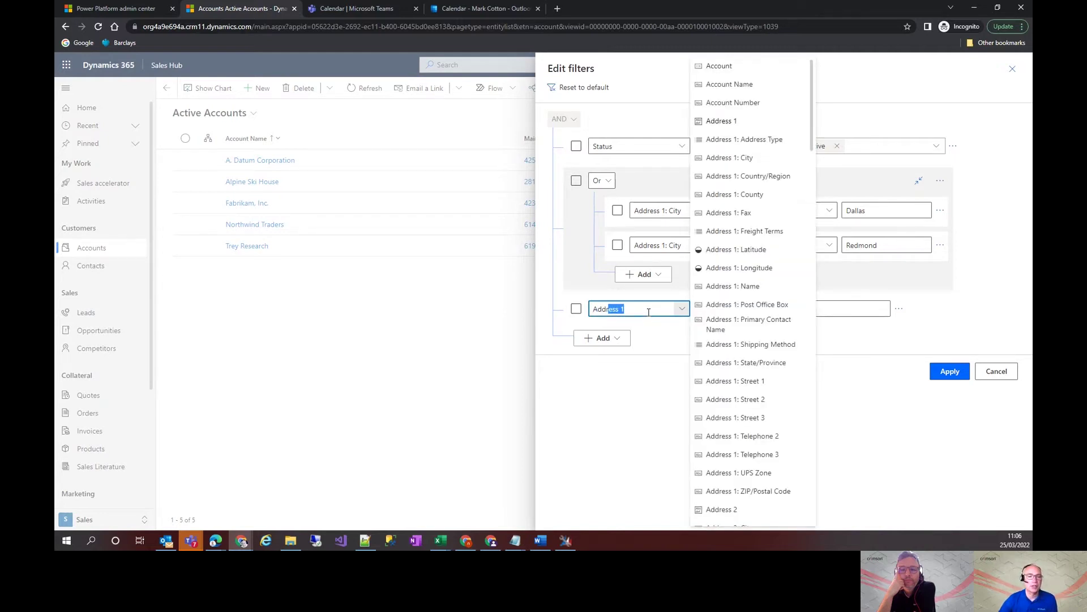
key("End")
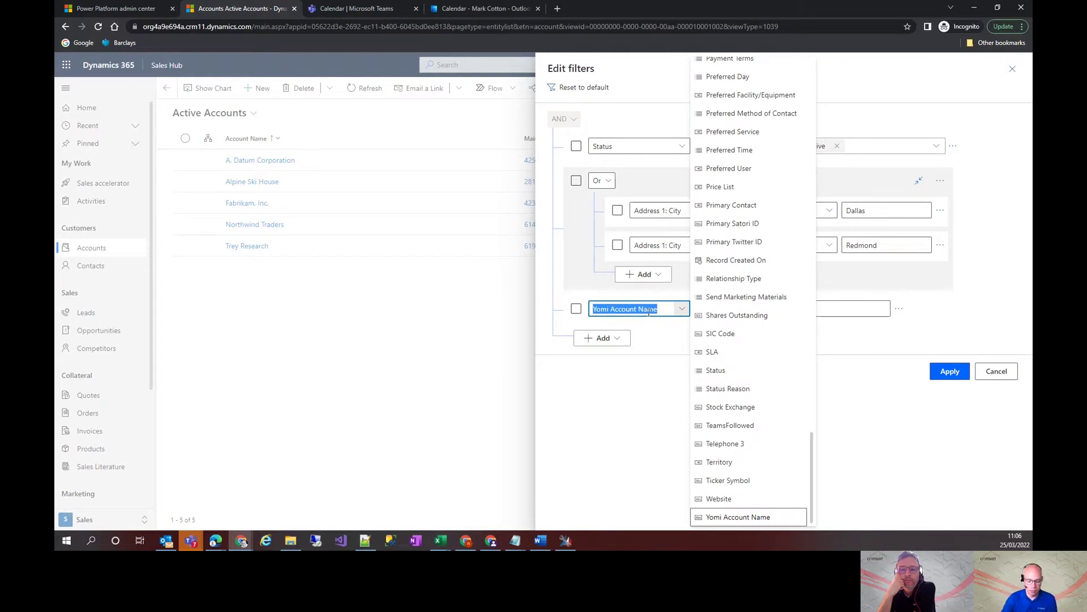
key("Home")
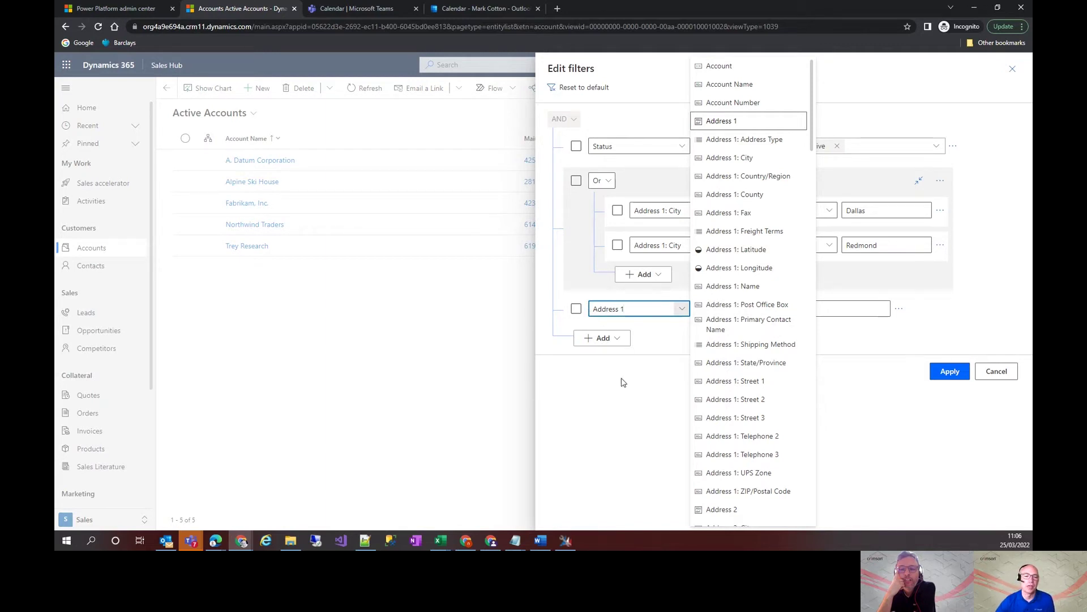
left_click(618, 393)
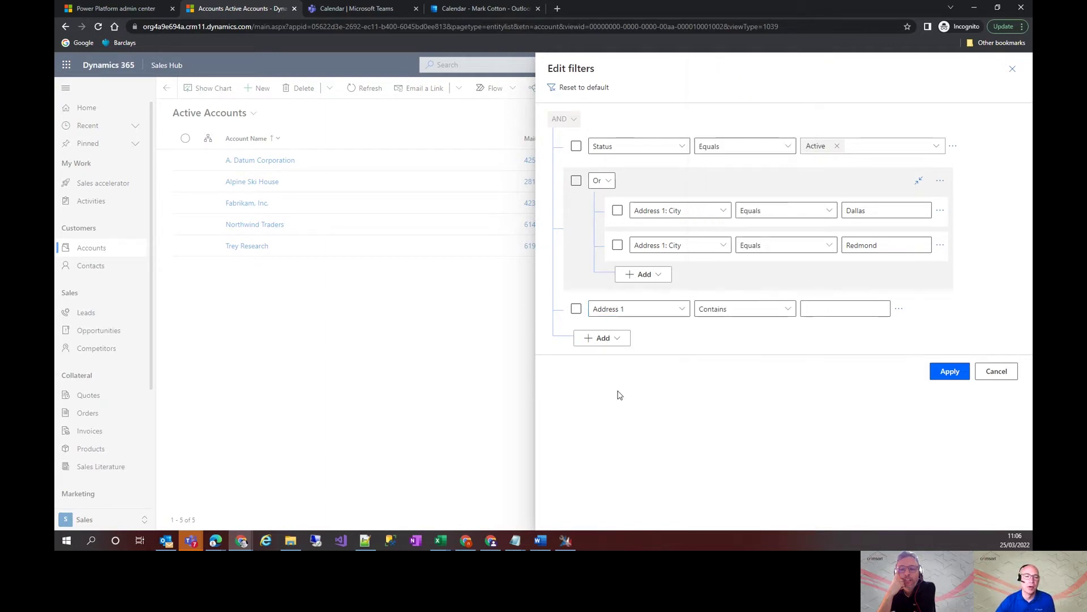
left_click(899, 309)
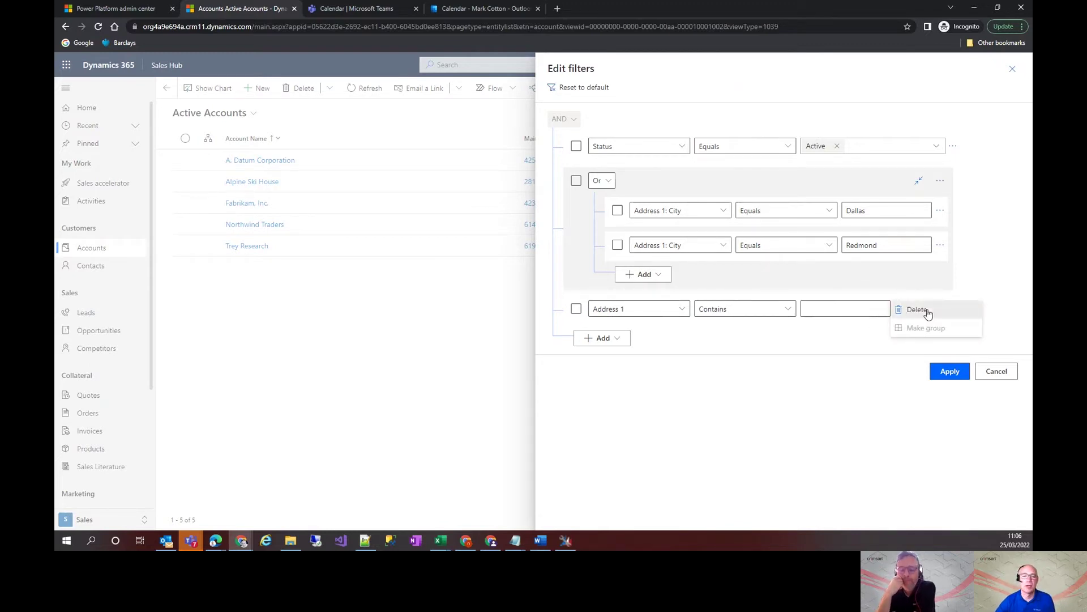
left_click(927, 313)
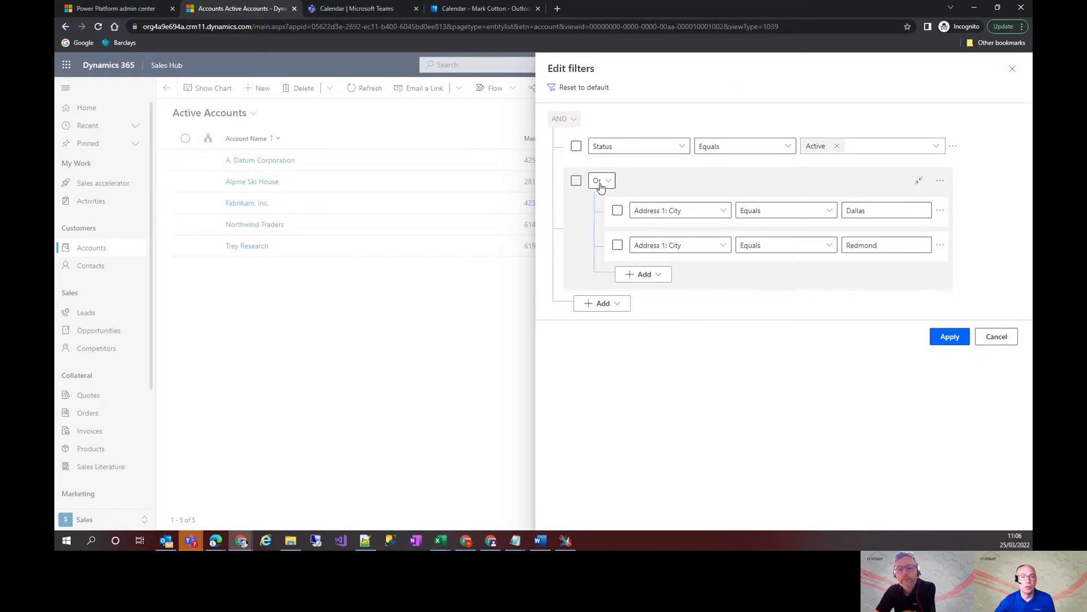
Apply the edited filters to the Active Accounts view
left_click(955, 339)
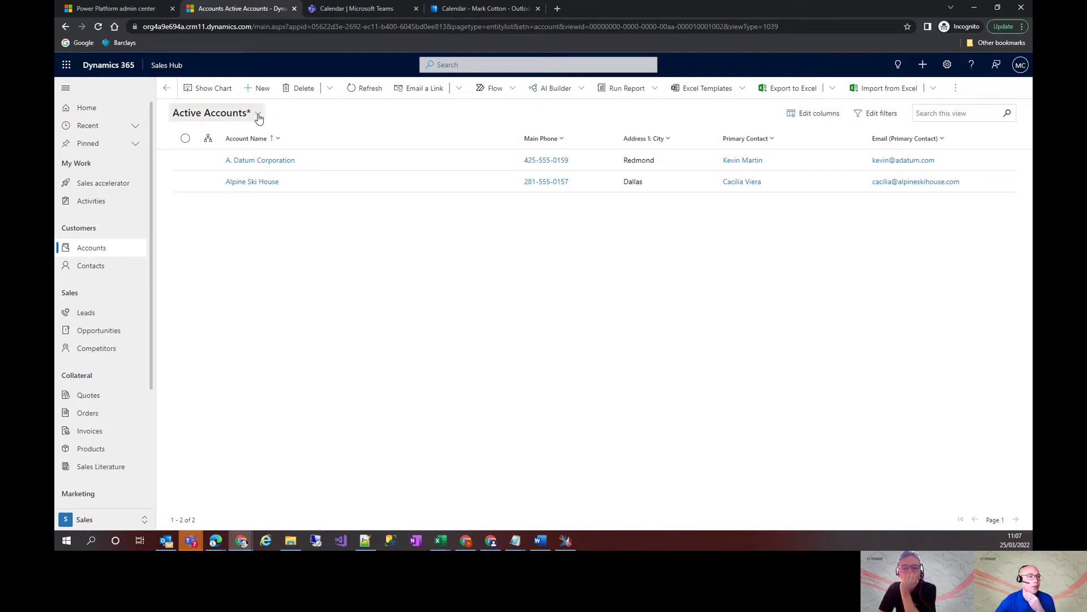
Save the filtered account list as a new view named "Active Accounts in Dallas or Redmond"
left_click(258, 115)
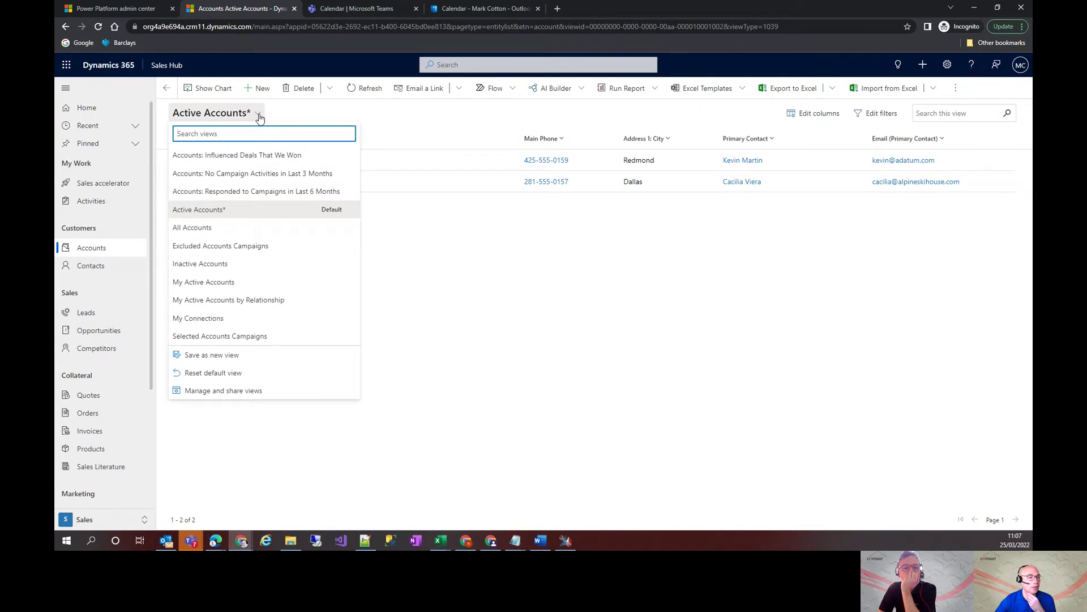
left_click(213, 356)
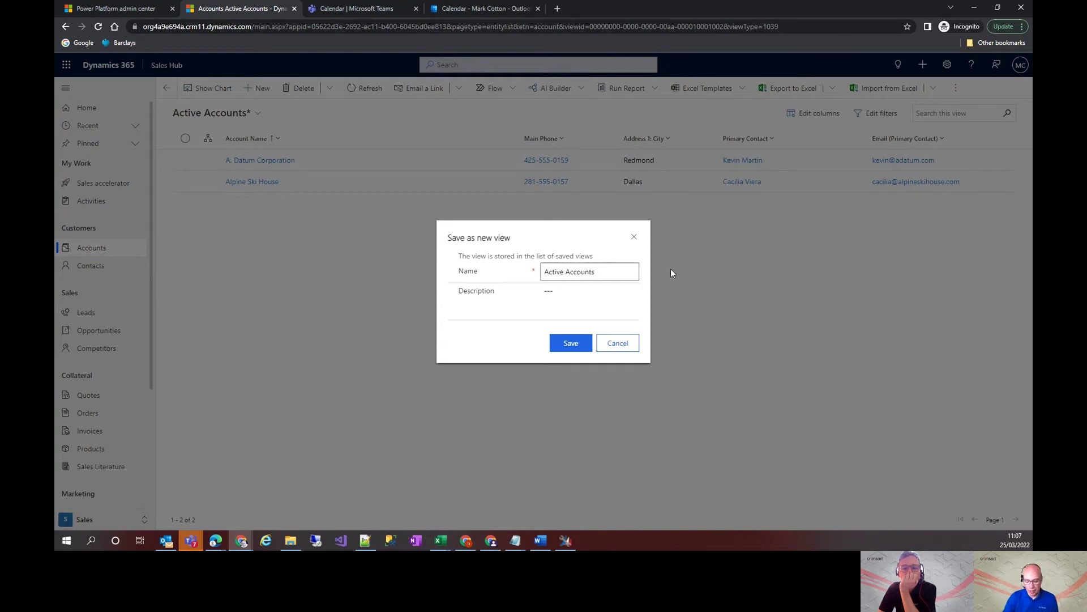
type("in Dalla")
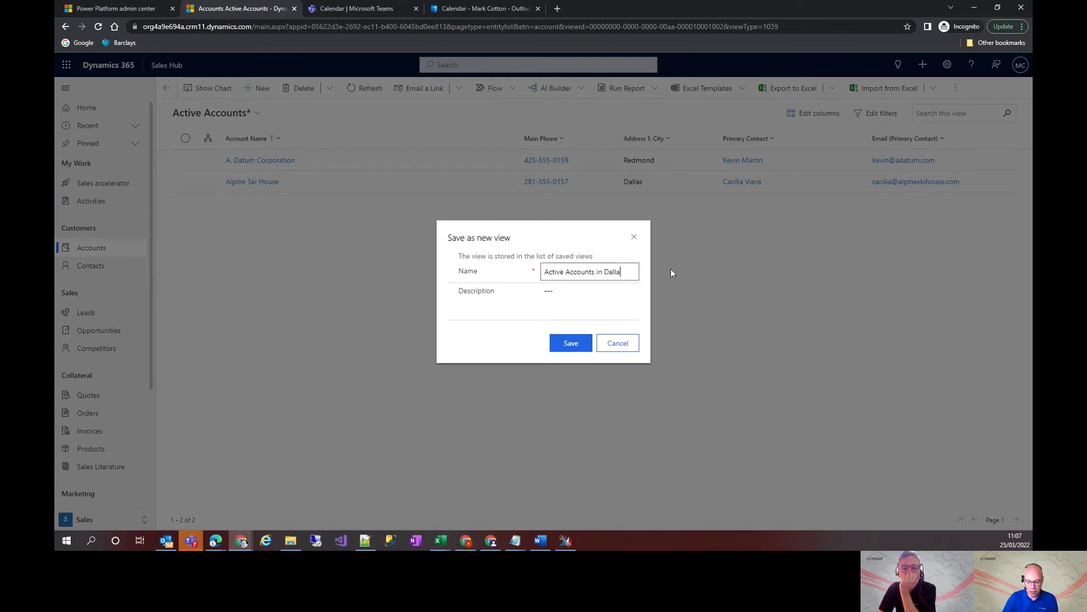
type("s or Redmond")
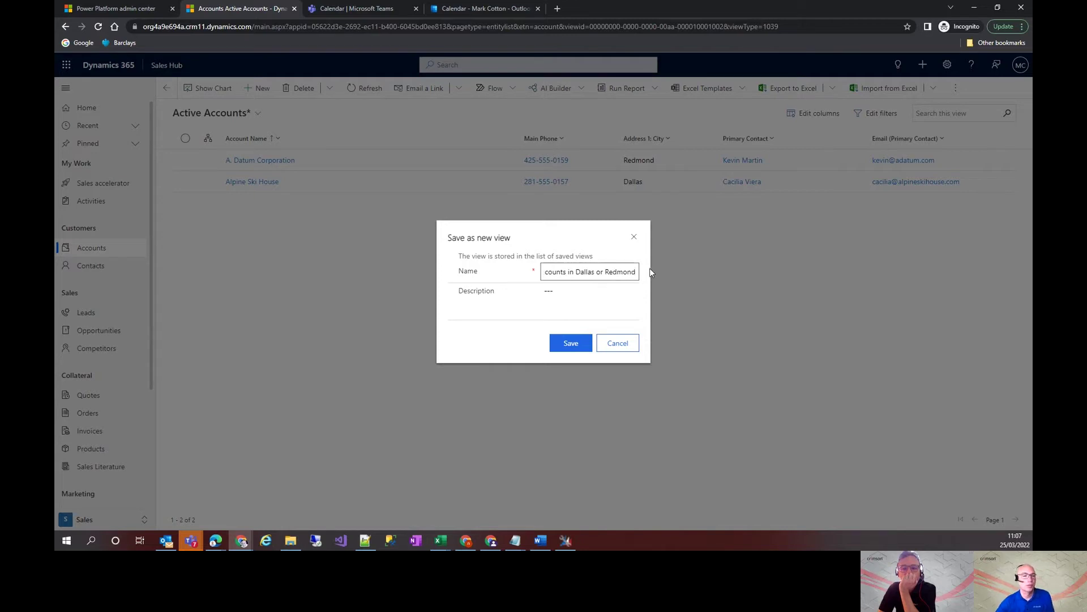
left_click(582, 346)
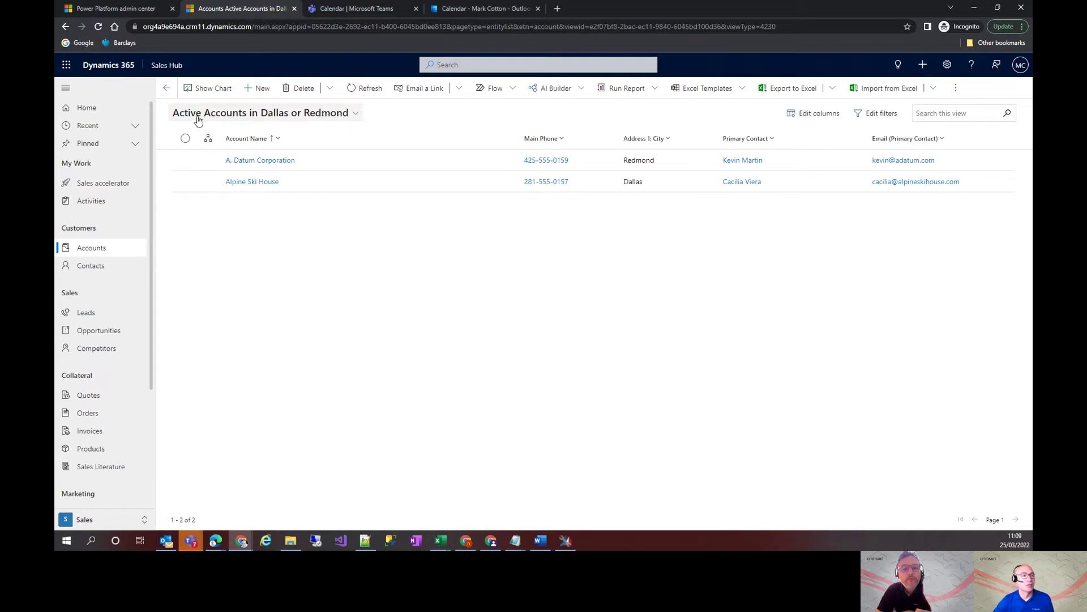
In the view management settings, hide the three views starting with "Accounts:" (Influenced Deals, No Campaign Activities, Responded to Campaigns)
left_click(353, 117)
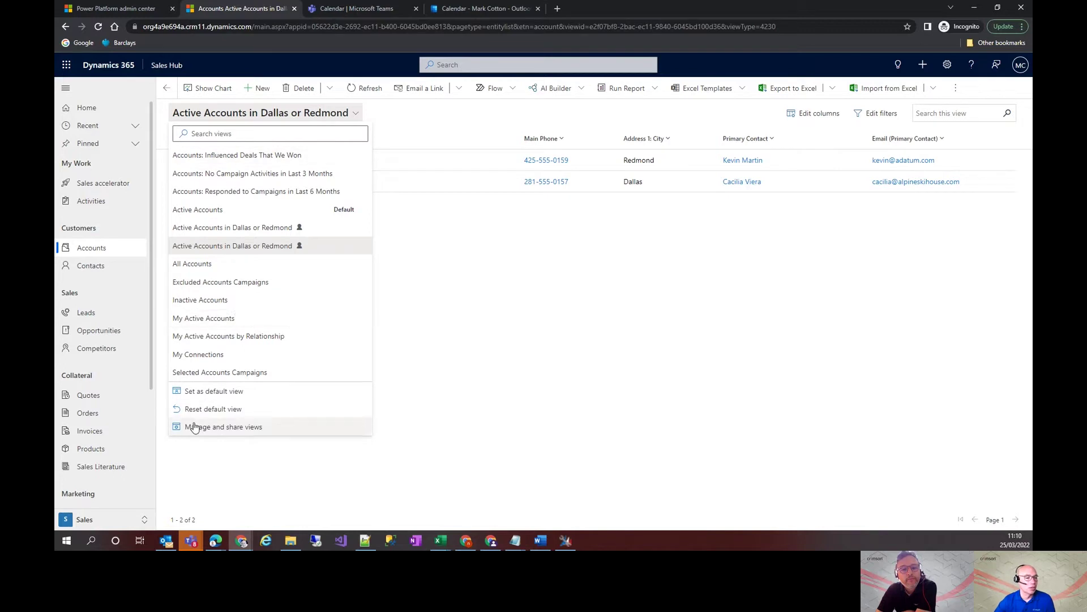
left_click(215, 428)
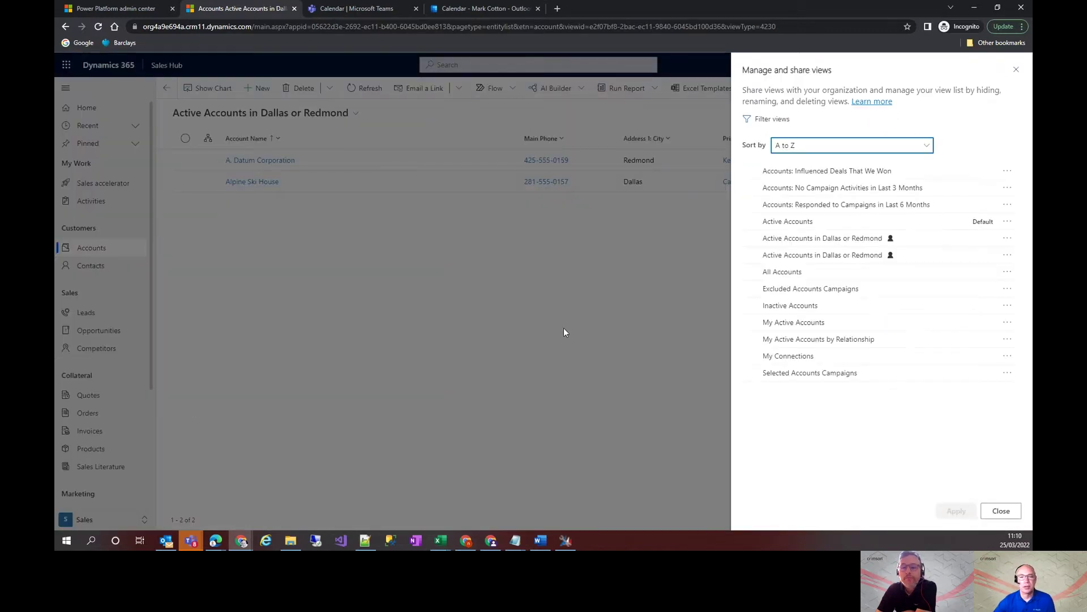
left_click(751, 171)
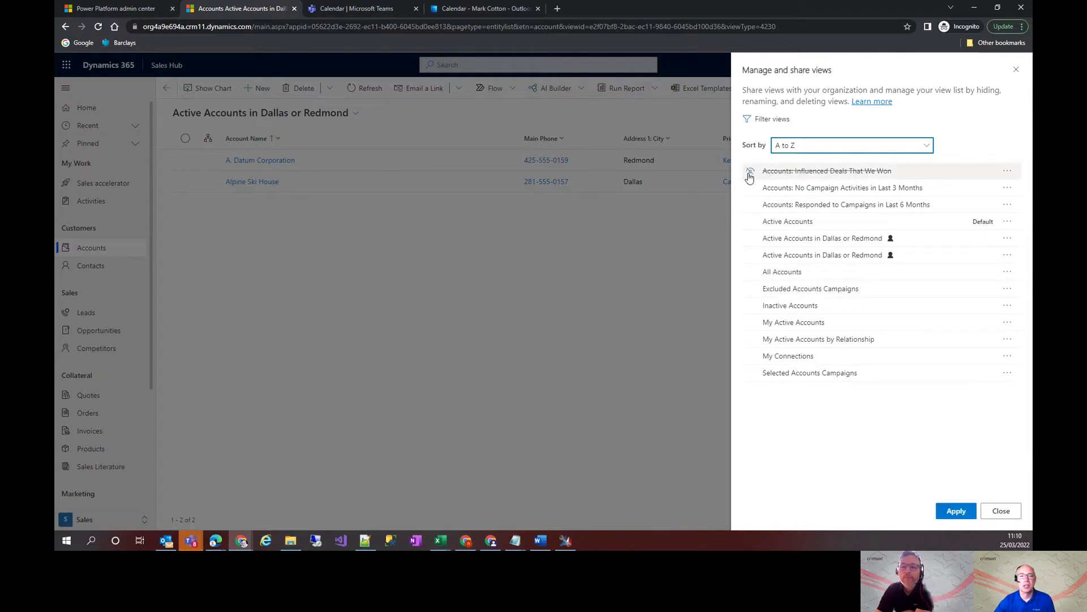
left_click(750, 188)
left_click(750, 205)
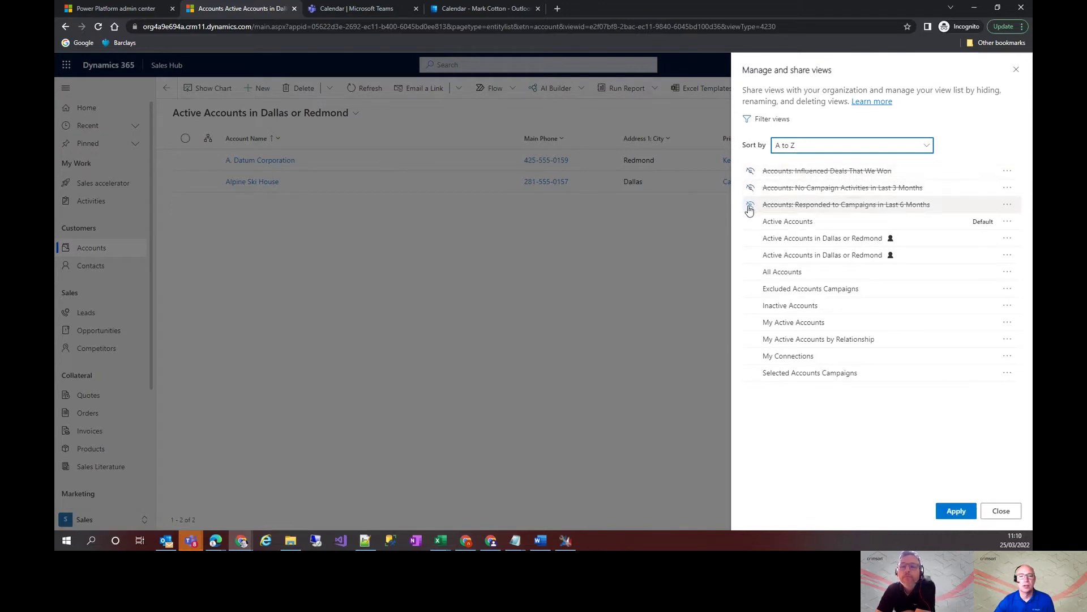
Hide Excluded Accounts Campaigns, My Active Accounts, My Active Accounts by Relationship, My Connections and Selected Accounts Campaigns
left_click(750, 289)
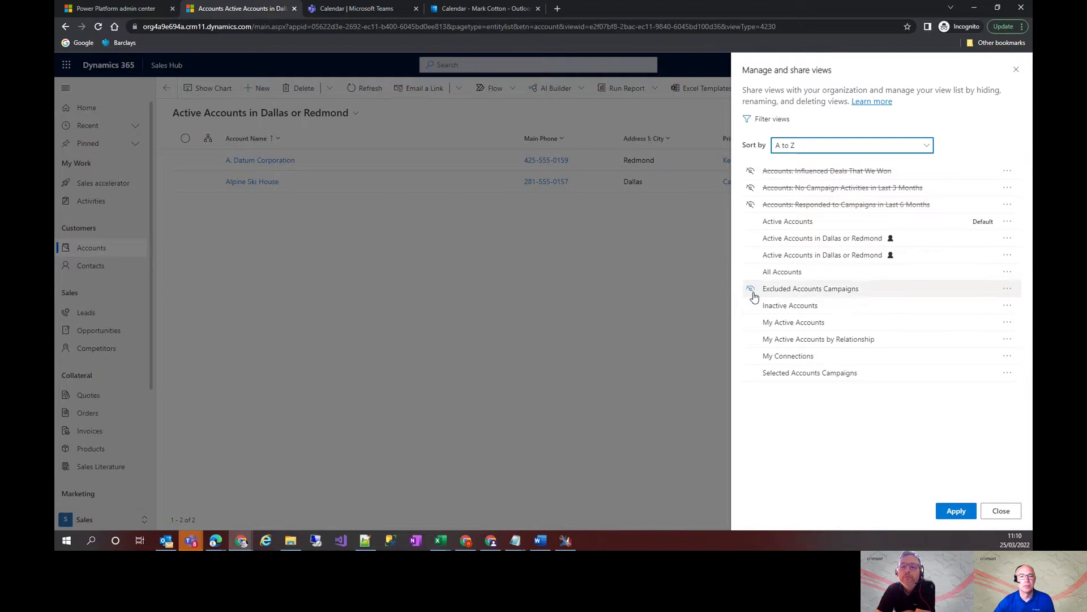
left_click(751, 323)
left_click(750, 340)
left_click(750, 356)
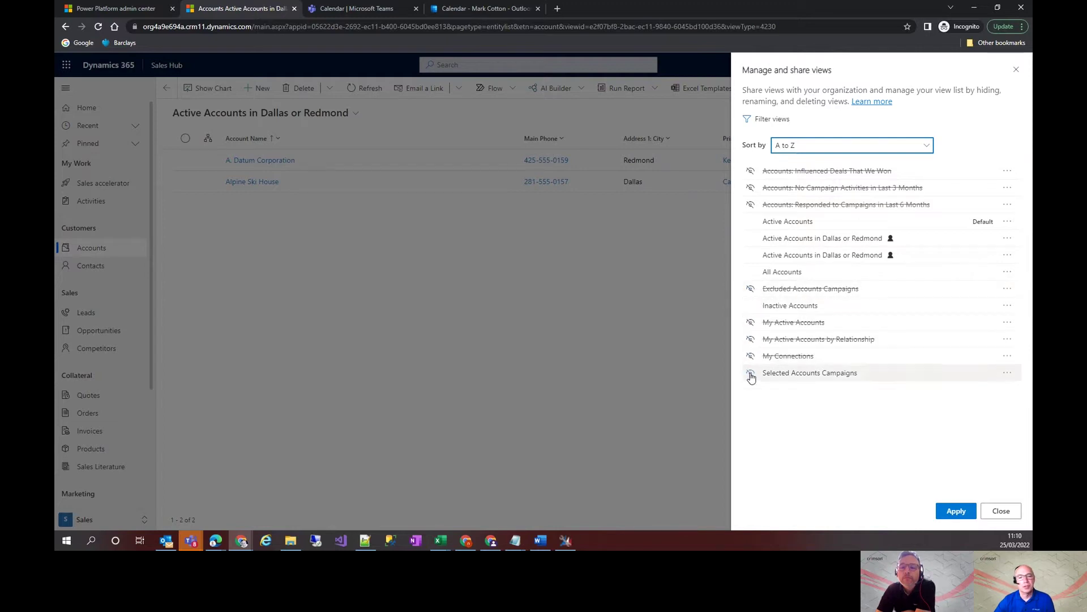
left_click(750, 373)
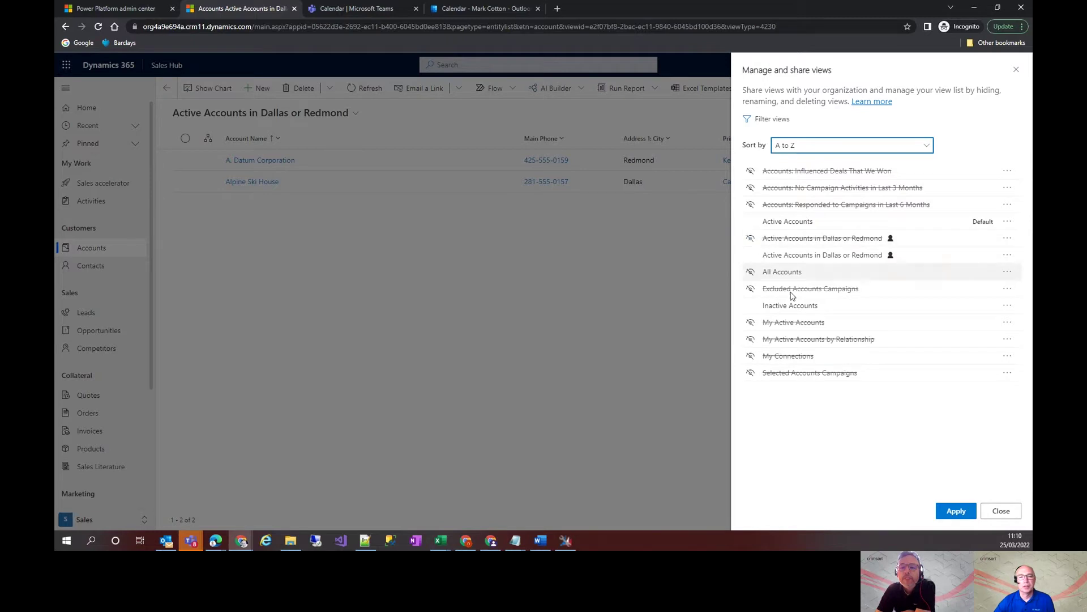
Delete the first of the two duplicate "Active Accounts in Dallas or Redmond" views
left_click(750, 237)
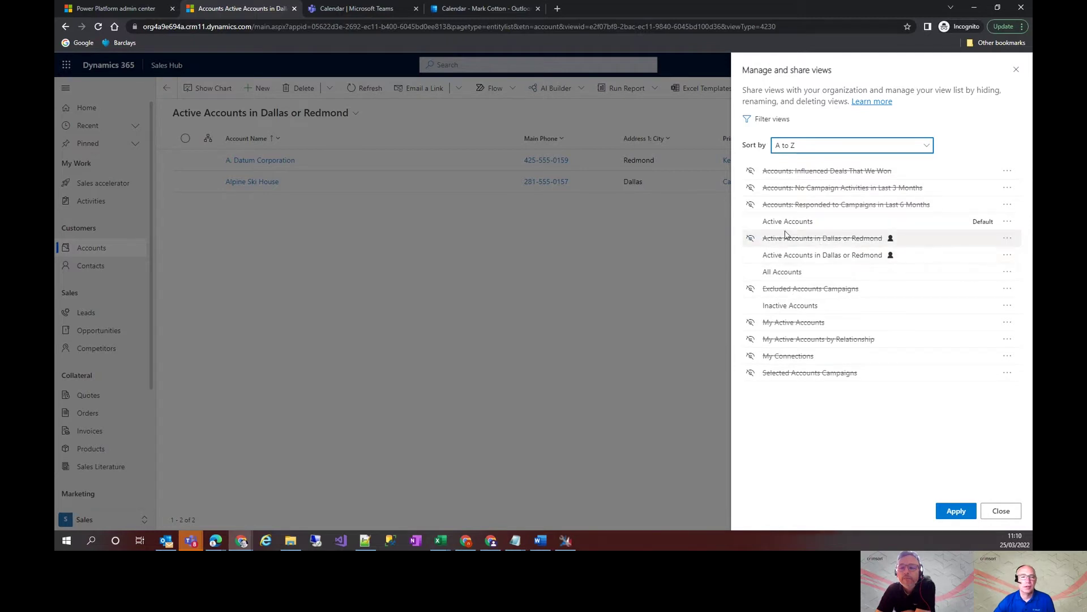
left_click(1007, 240)
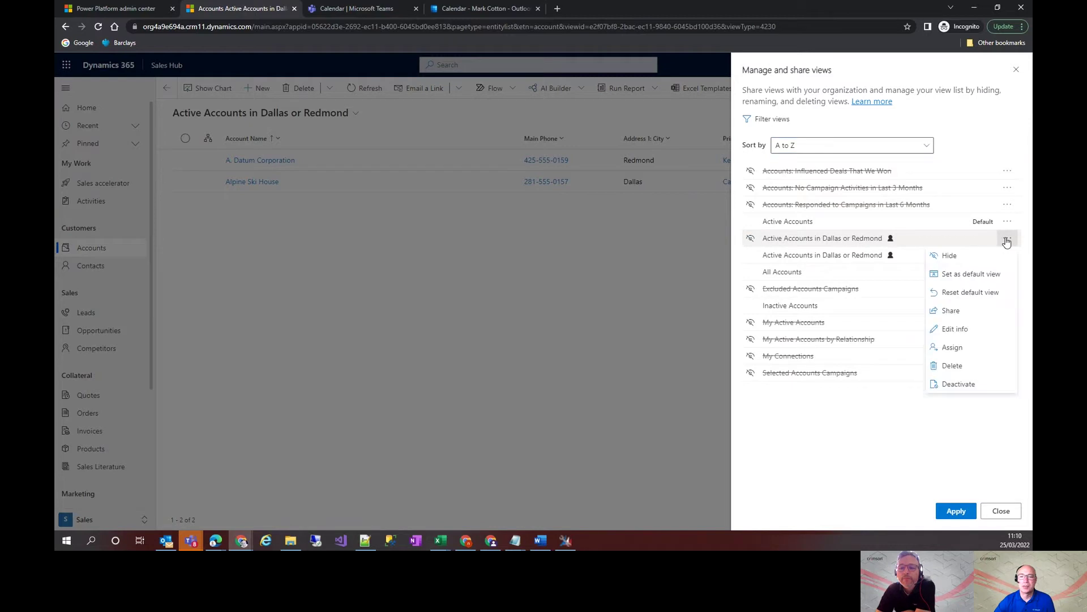
left_click(956, 366)
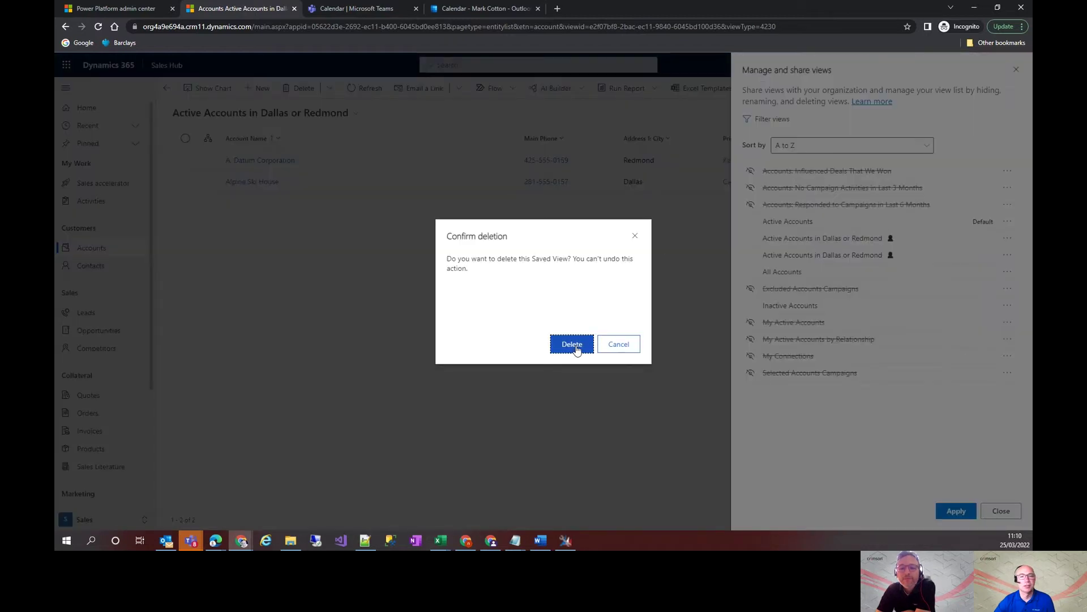
left_click(572, 345)
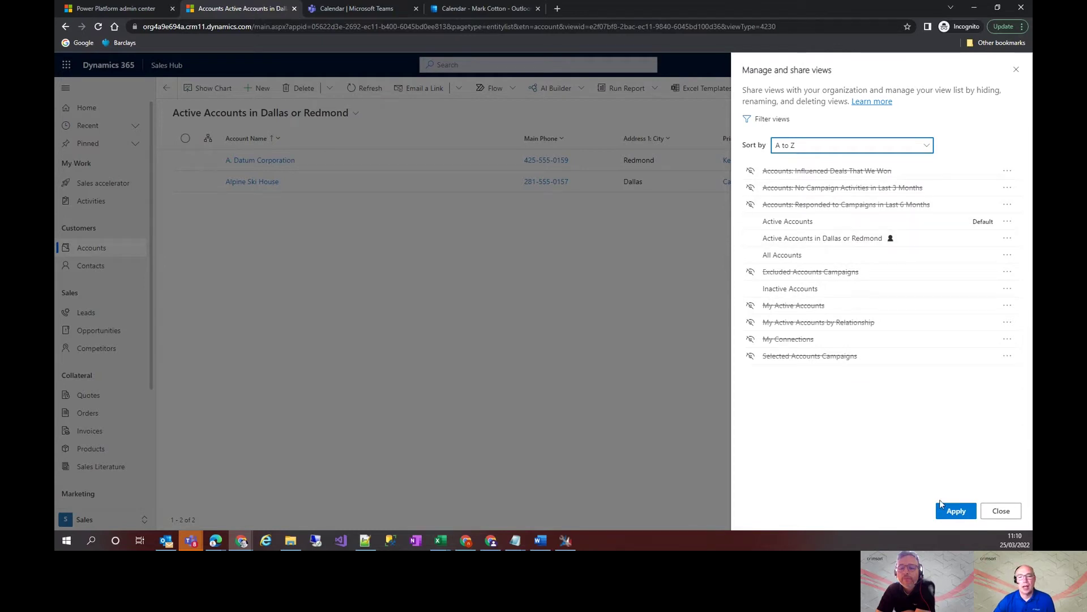
Make "Active Accounts in Dallas or Redmond" the default view and apply the view list changes
left_click(1007, 238)
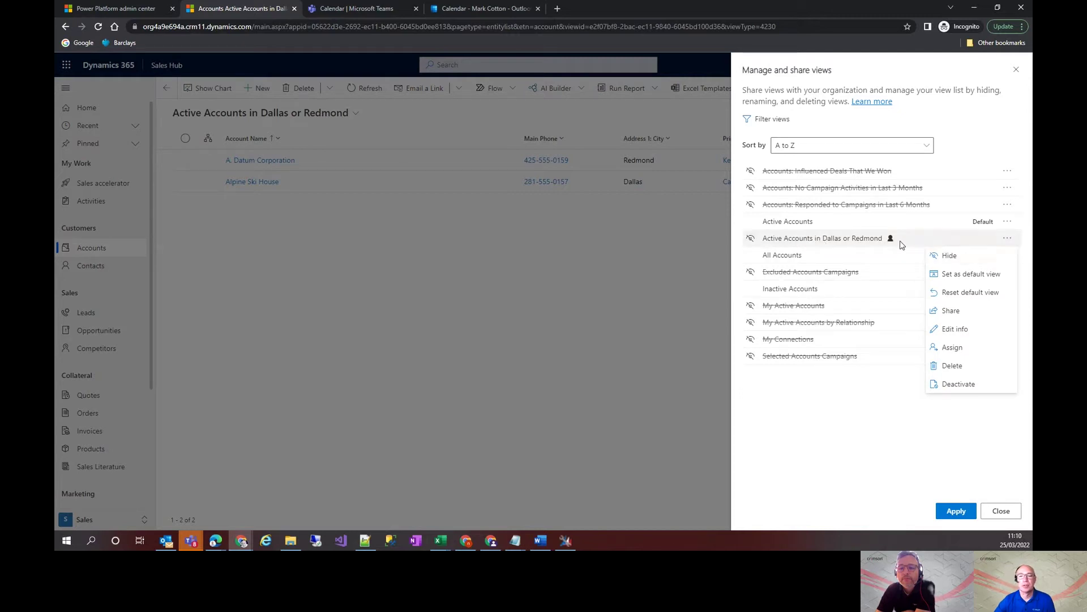
left_click(965, 275)
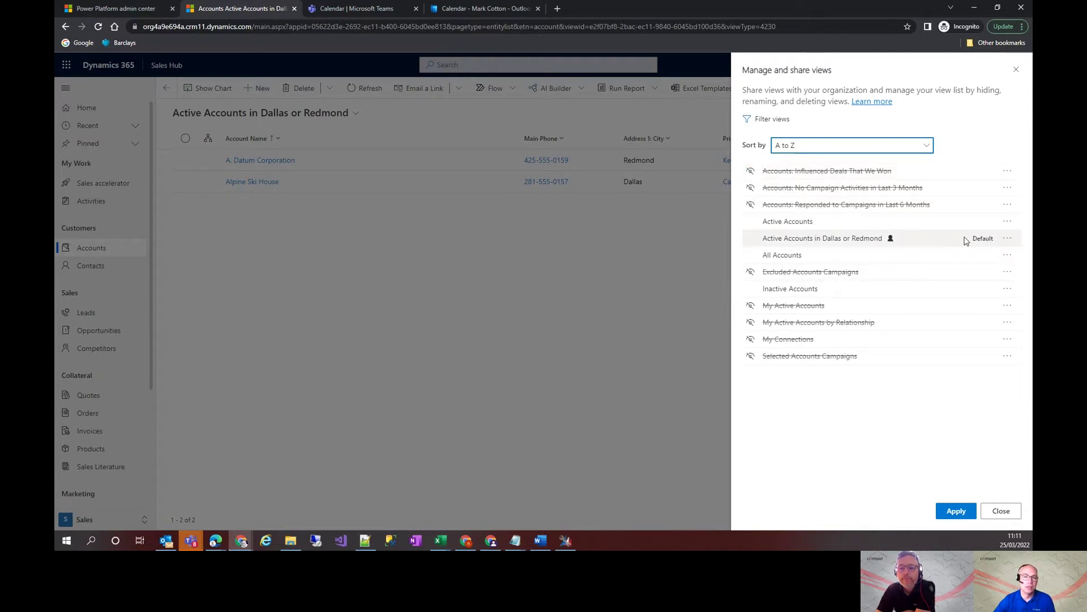
left_click(955, 512)
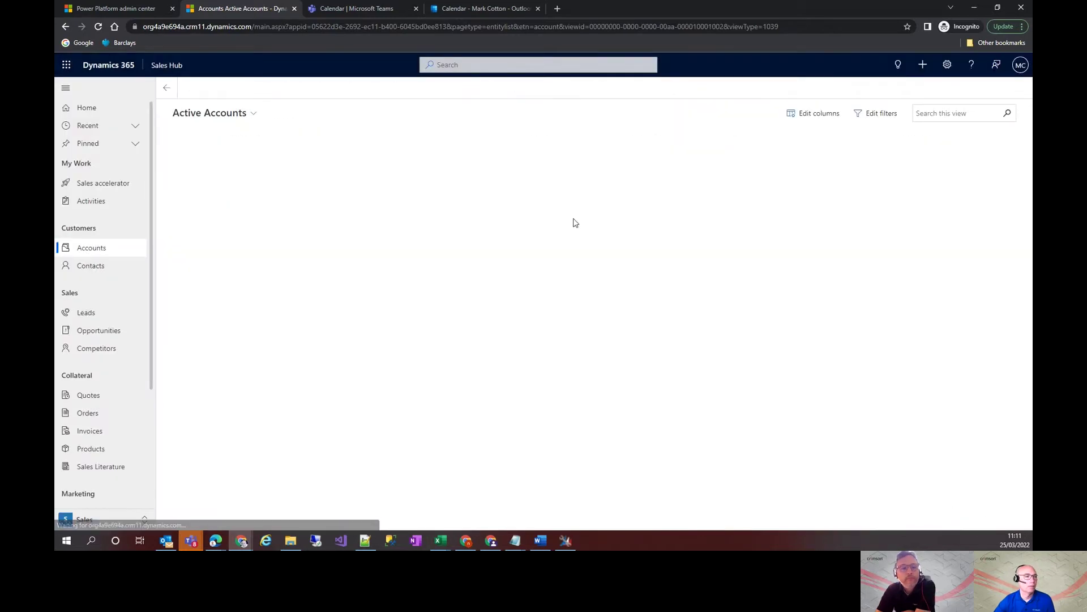
Unhide the "Accounts: Influenced Deals That We Won" view and apply the change to the view list
left_click(254, 115)
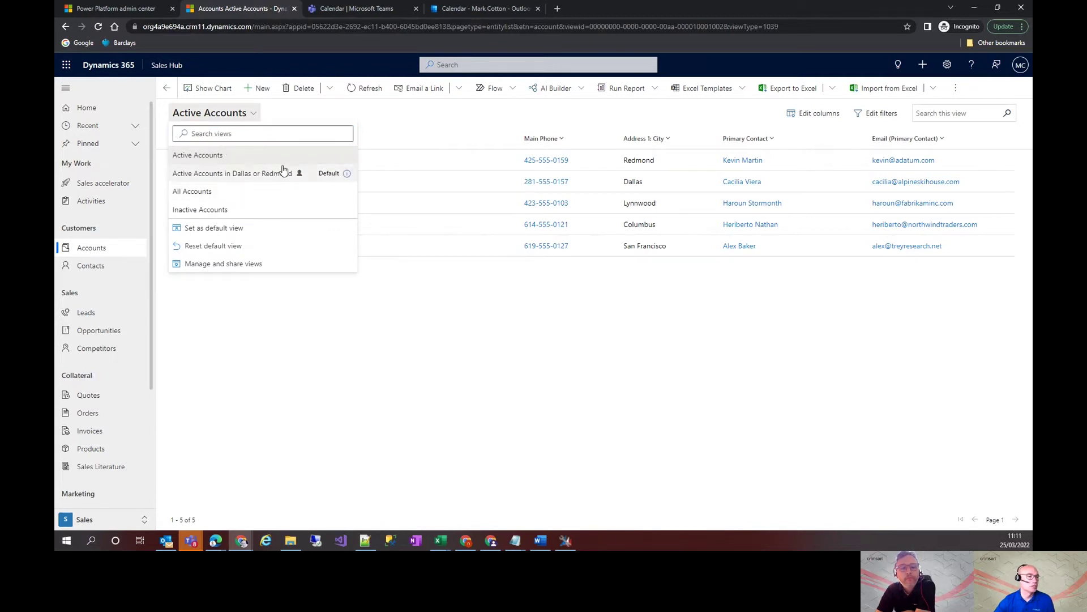
left_click(235, 264)
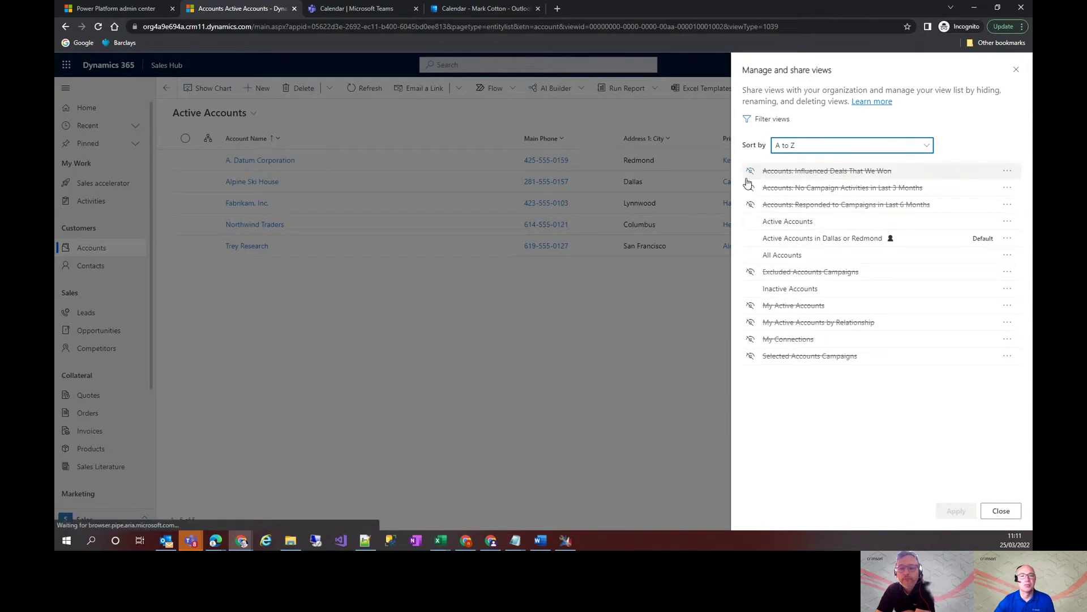
left_click(751, 172)
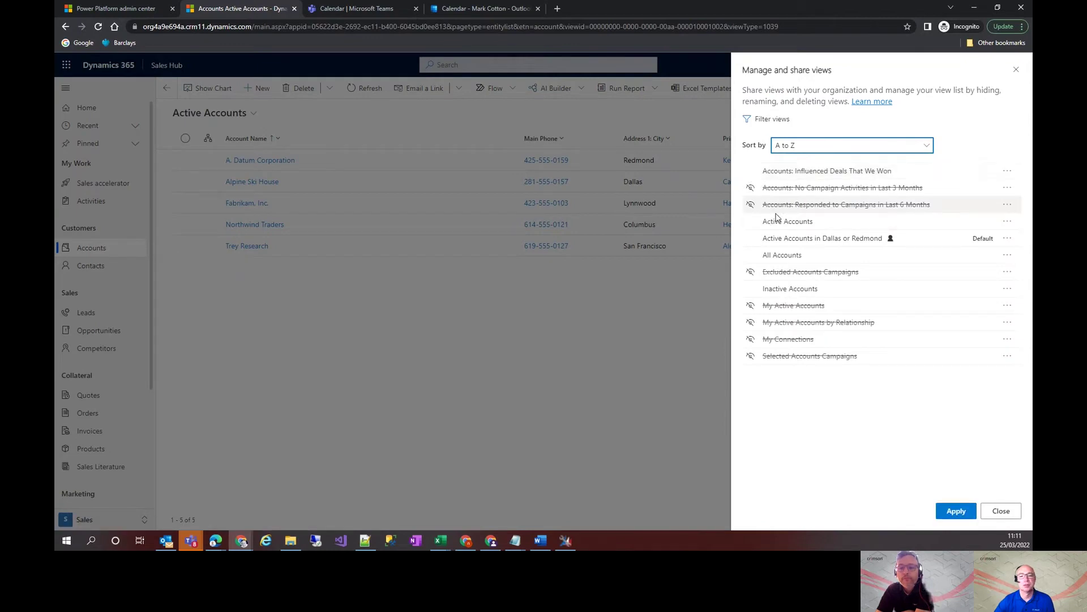
left_click(956, 511)
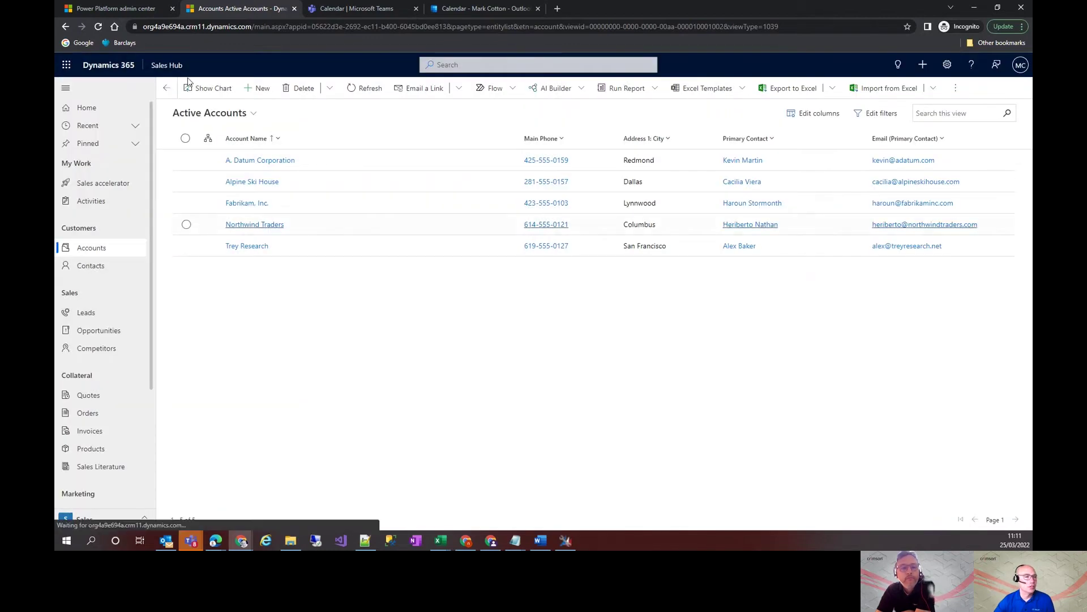
Open the sharing settings of the "Active Accounts in Dallas or Redmond" view and add a first user, found by first name
left_click(246, 116)
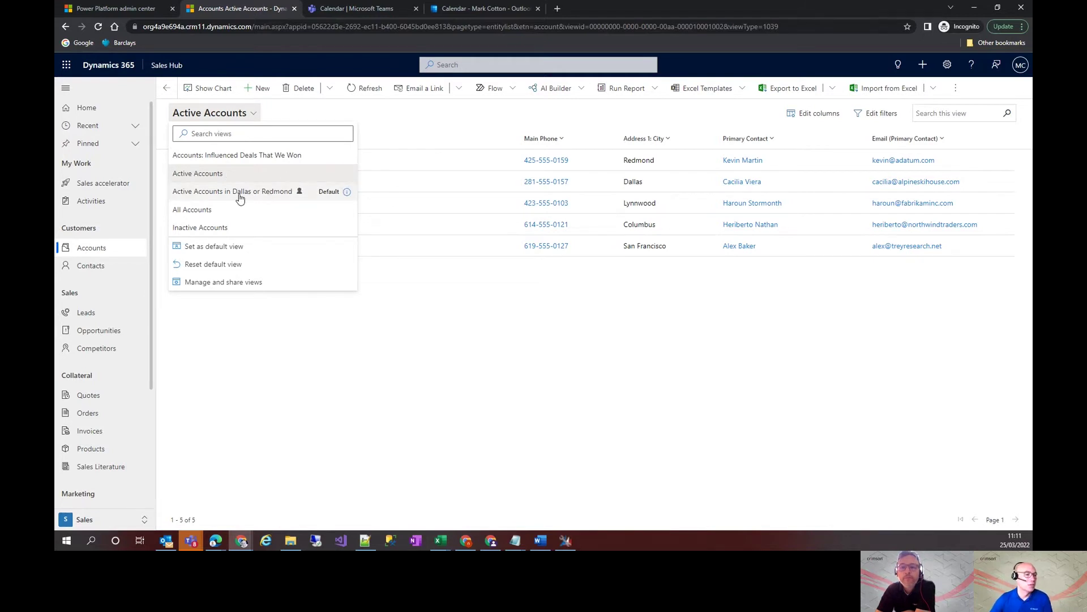
left_click(225, 287)
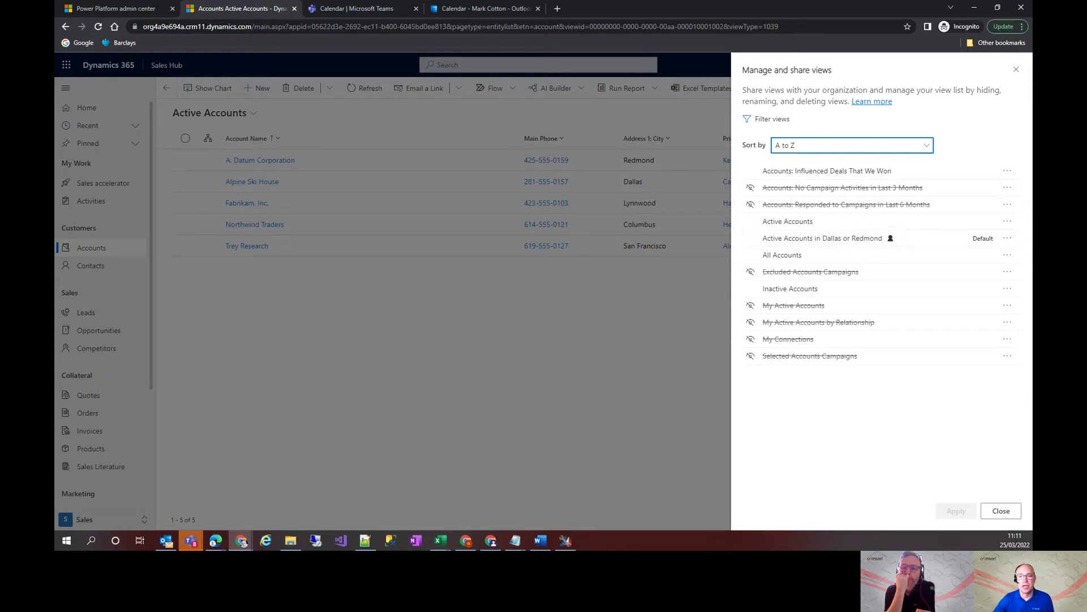
left_click(1010, 241)
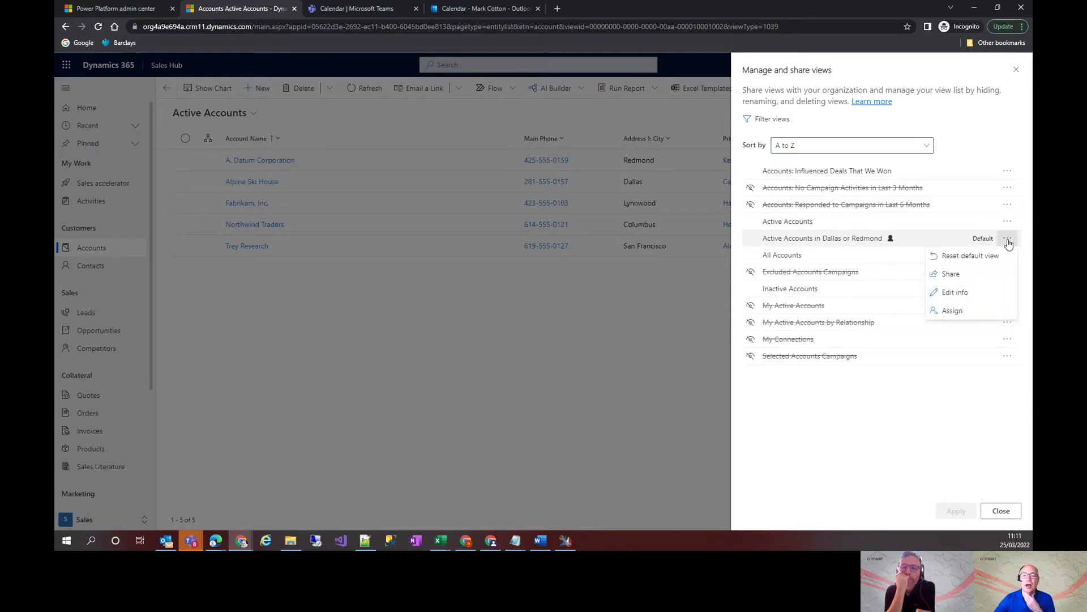
left_click(952, 274)
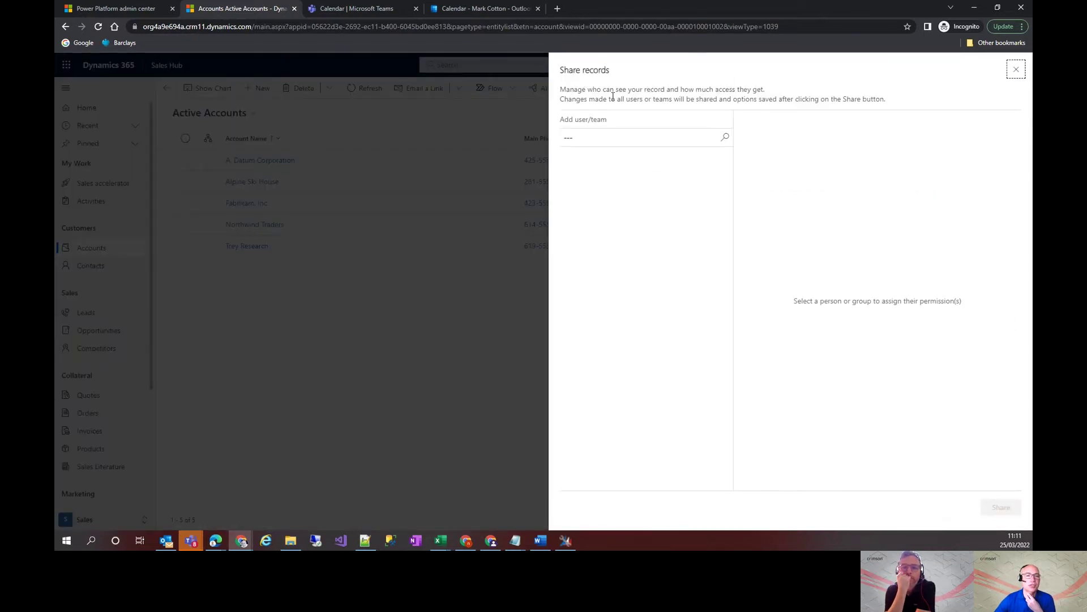
left_click(597, 137)
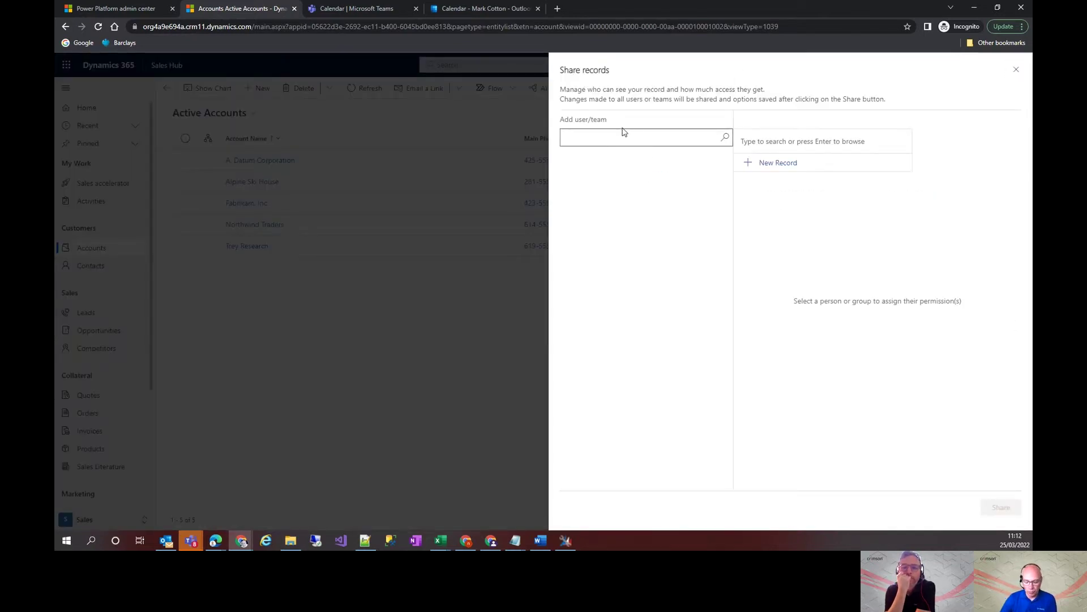
type("a")
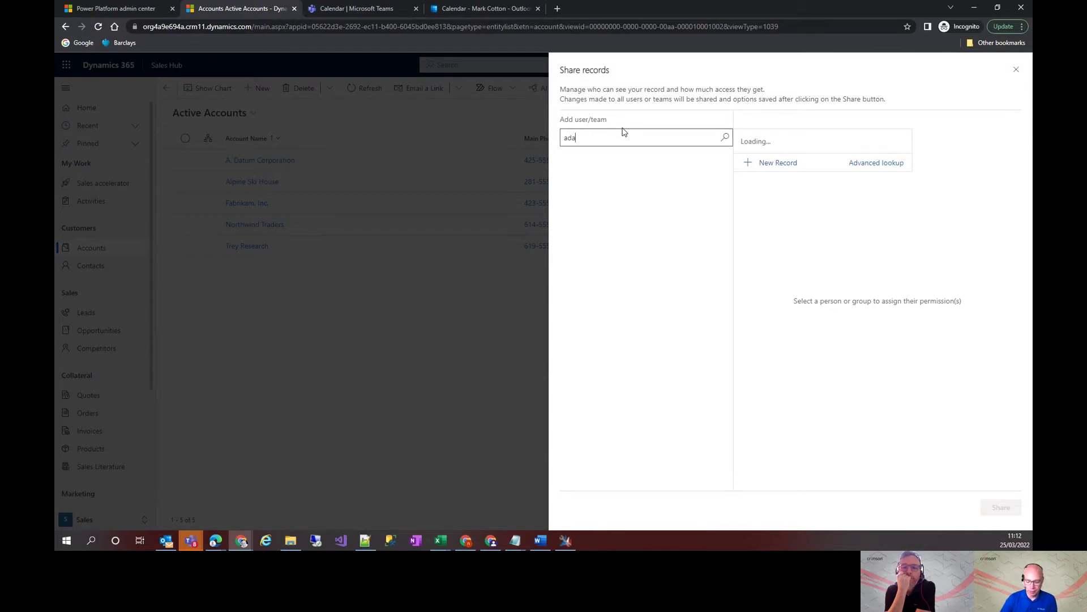
type("dmam")
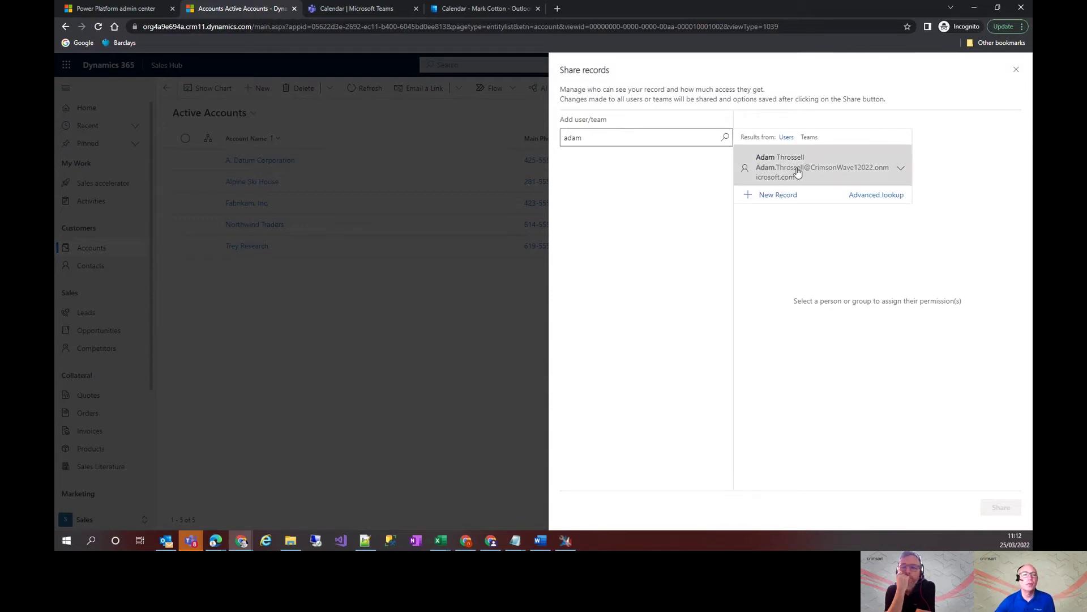
left_click(798, 172)
Look up a second user by first name and add them to the view's share access list
type("ma")
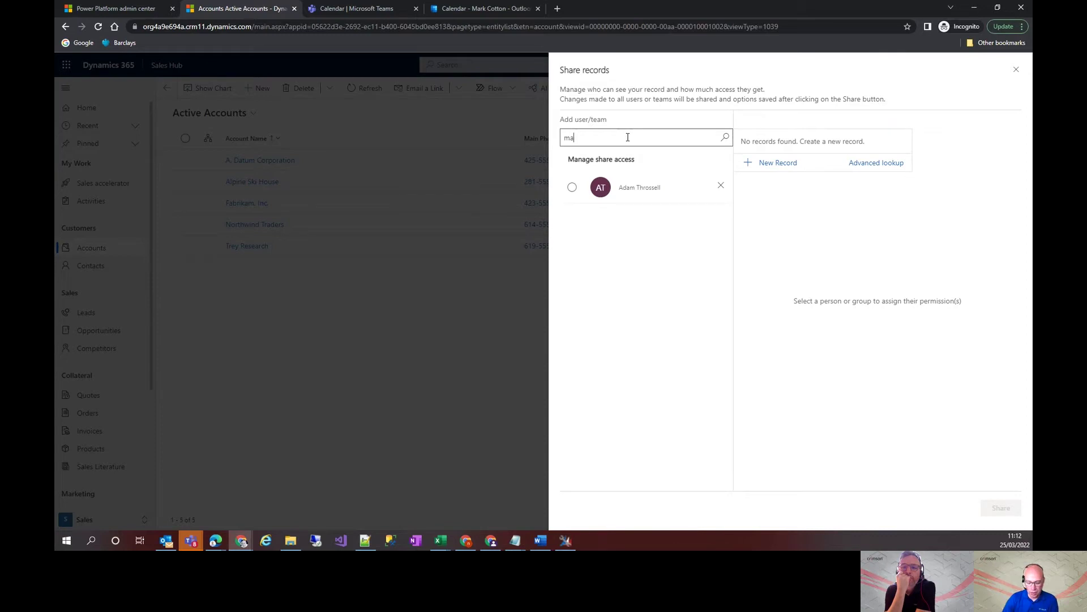
type("rk")
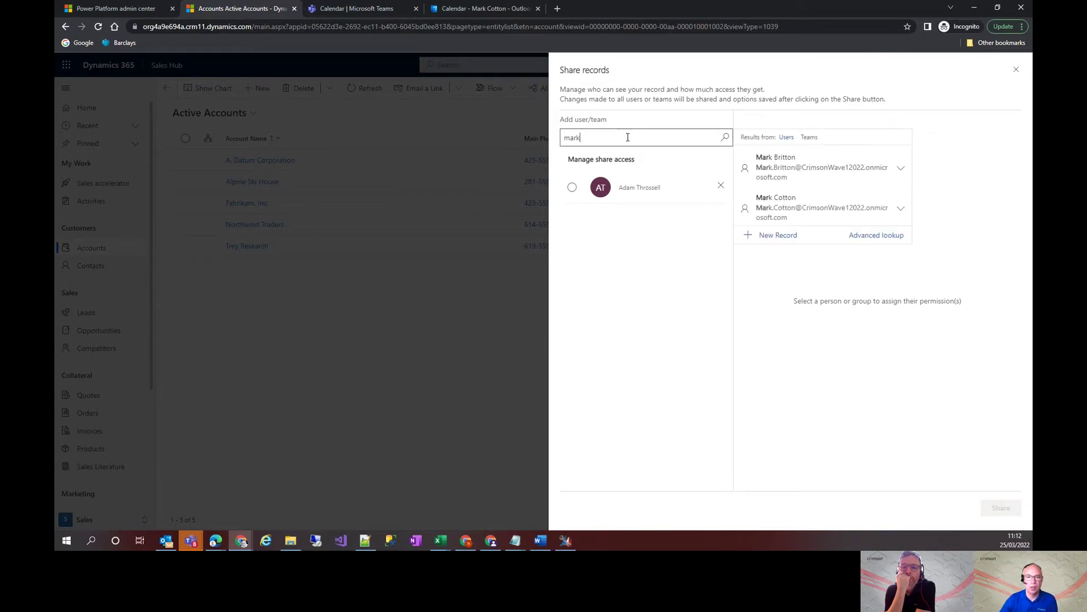
left_click(821, 164)
Grant the second user Read permission and the first user Read and Write permissions, and share the view
left_click(661, 221)
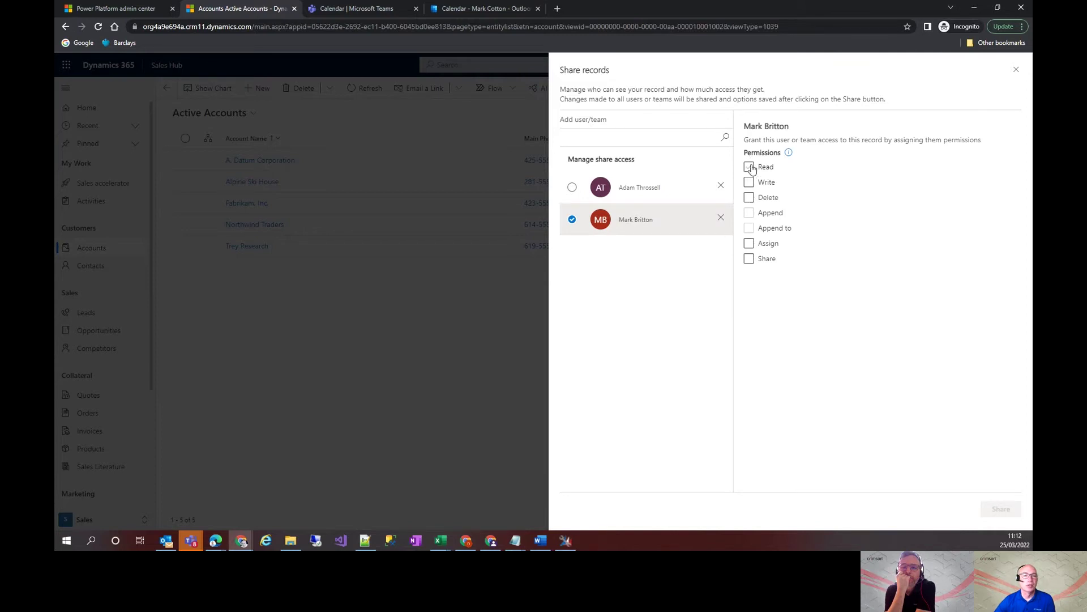
left_click(749, 167)
left_click(679, 188)
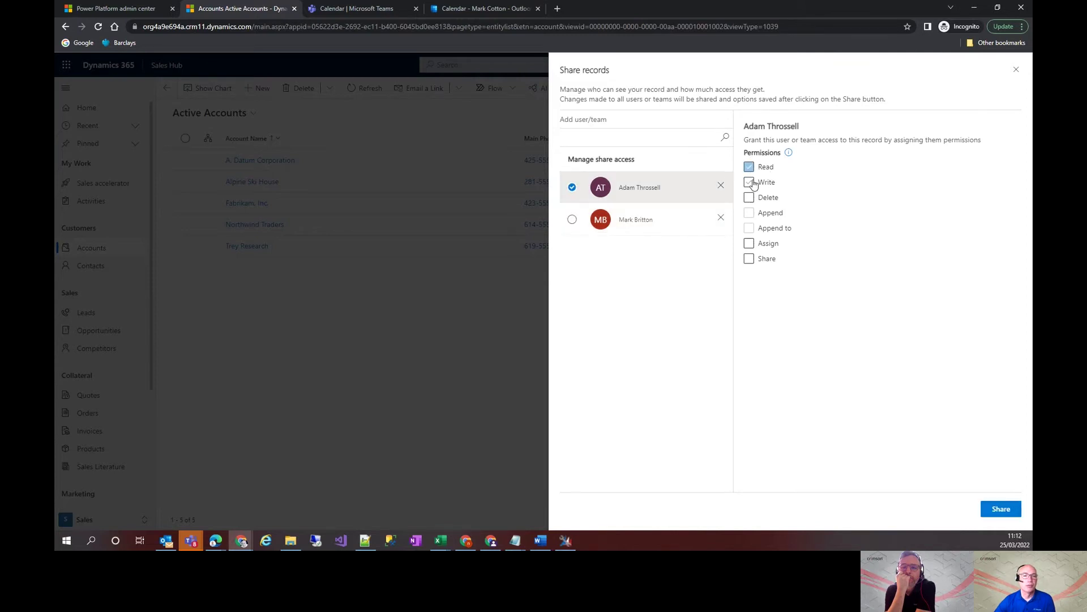
left_click(1006, 514)
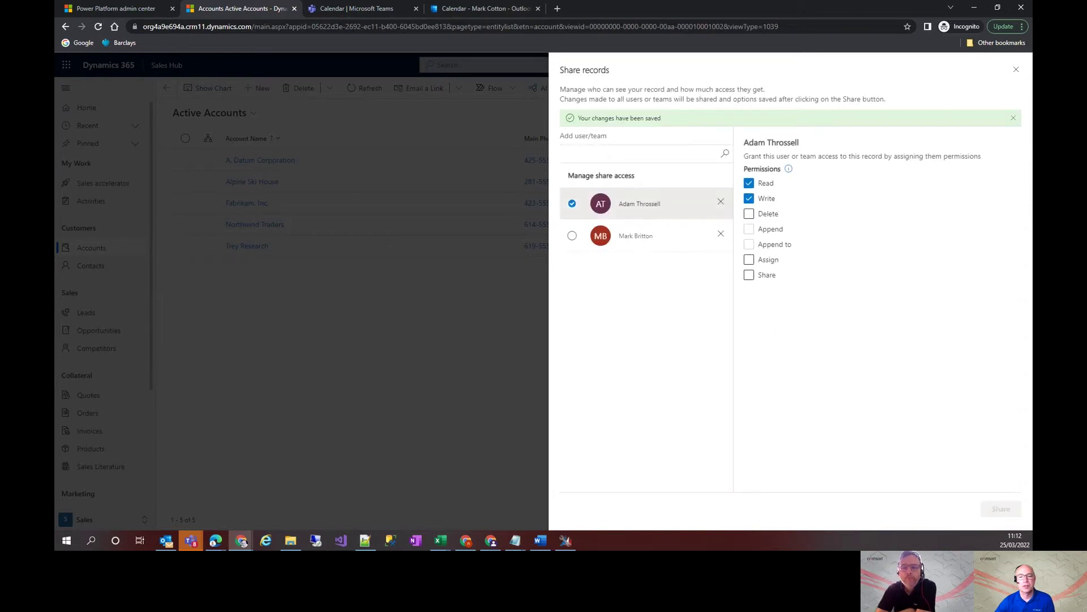
Leave the sharing and view management settings and switch the accounts list to the "Active Accounts in Dallas or Redmond" view
left_click(1017, 72)
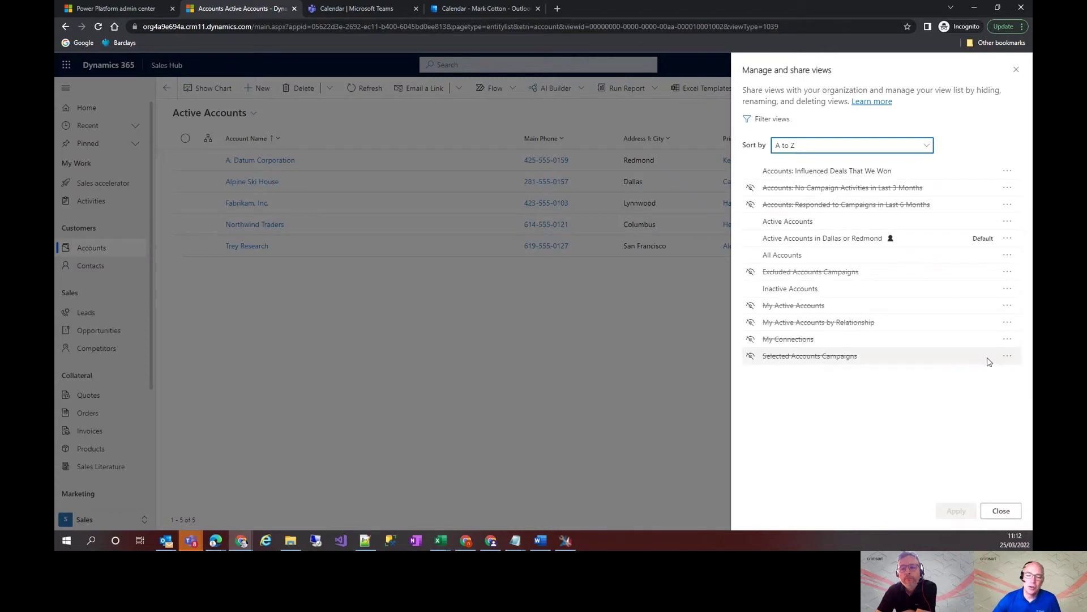
left_click(1001, 511)
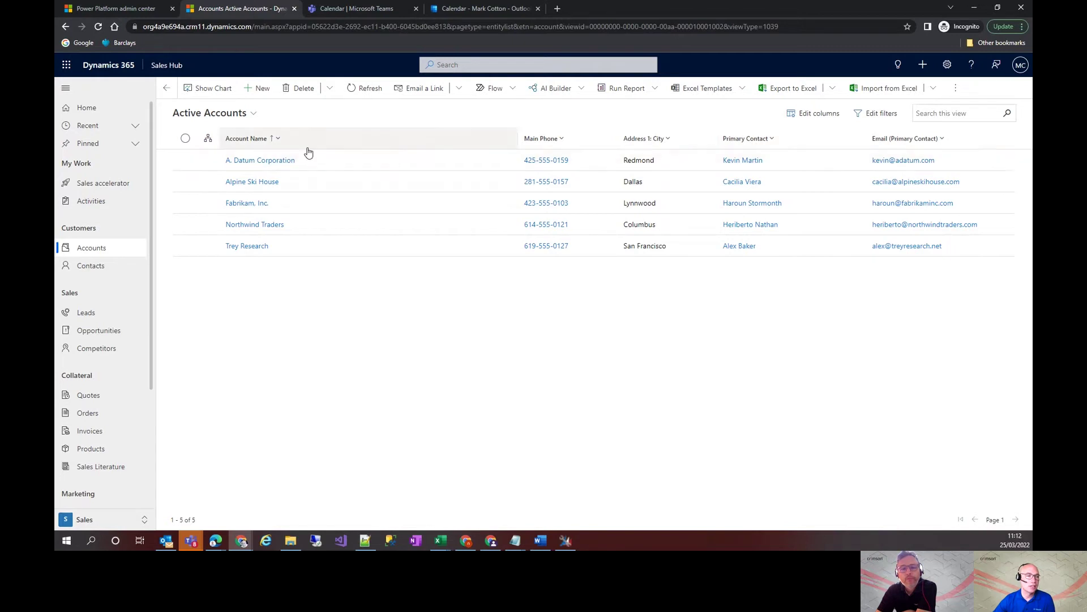
left_click(246, 115)
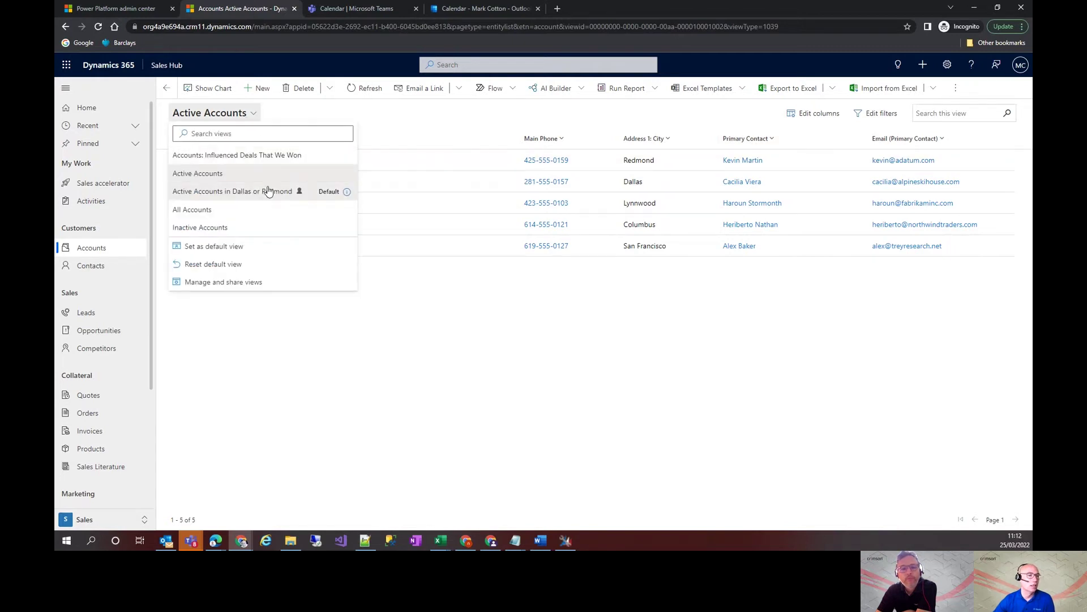
left_click(269, 192)
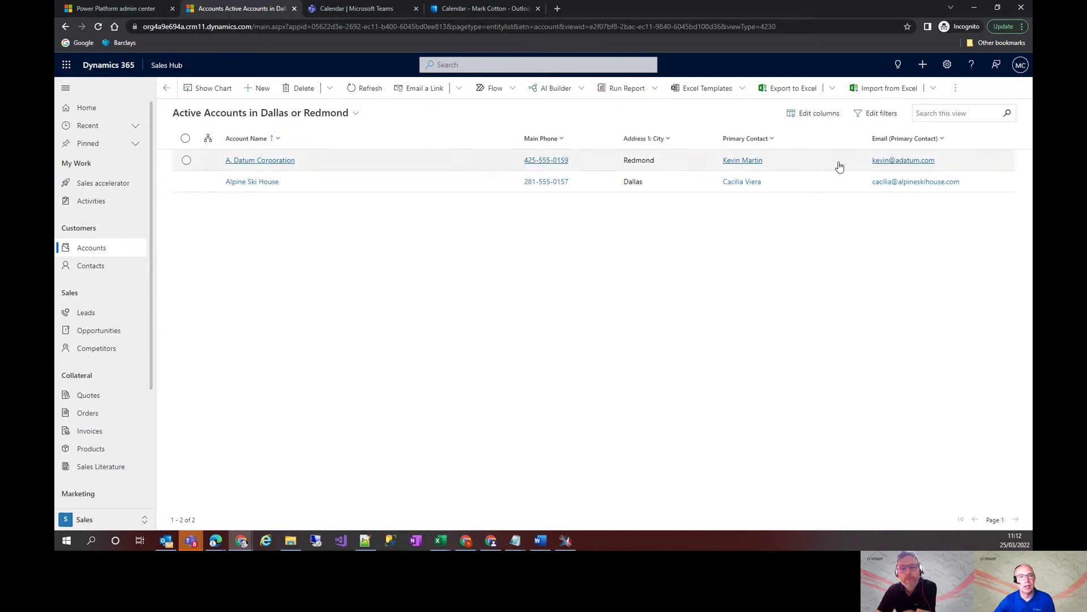
Add the Credit Limit column to the view, place it directly after Account Name, and apply the column changes
left_click(816, 113)
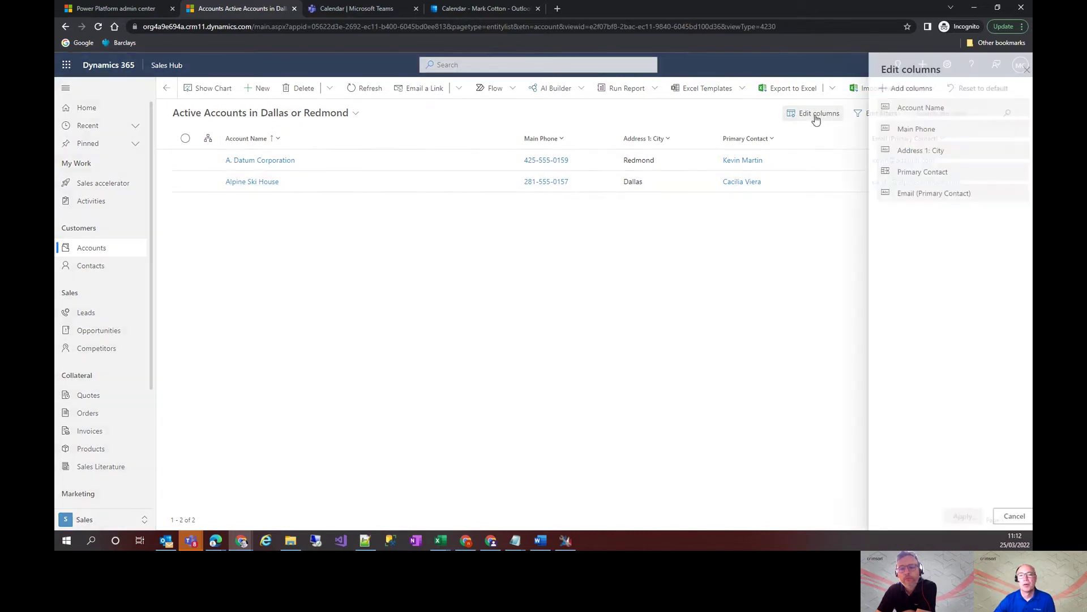
left_click(901, 88)
left_click(928, 112)
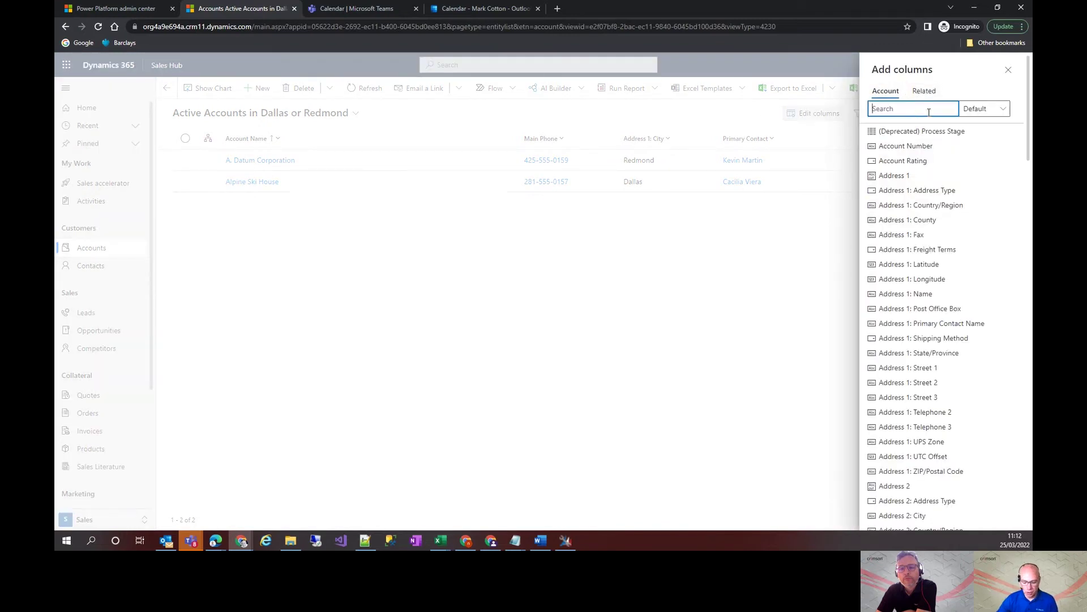
type("cred")
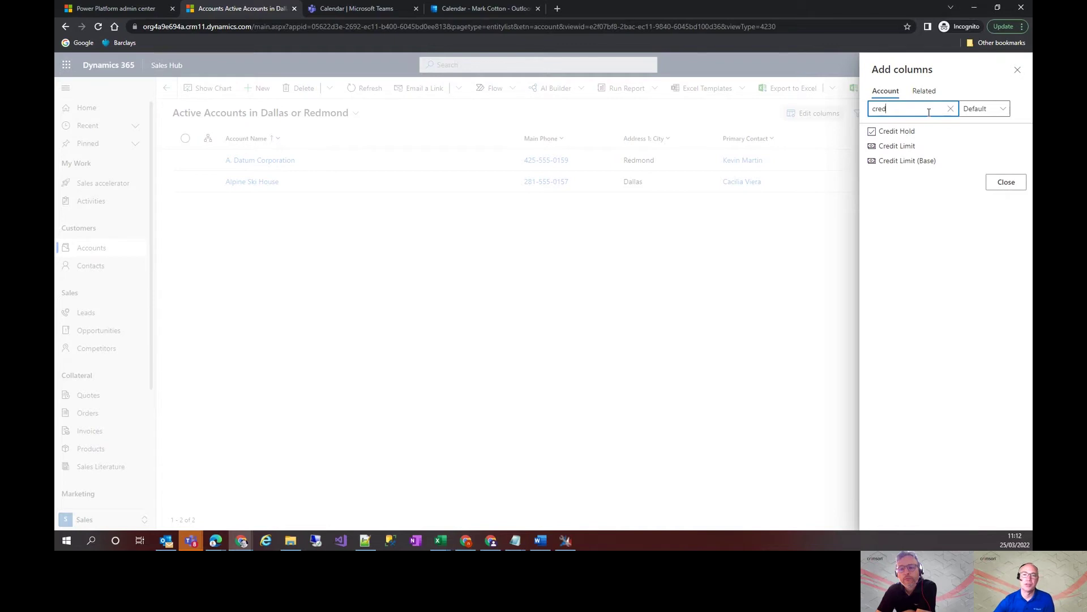
left_click(901, 146)
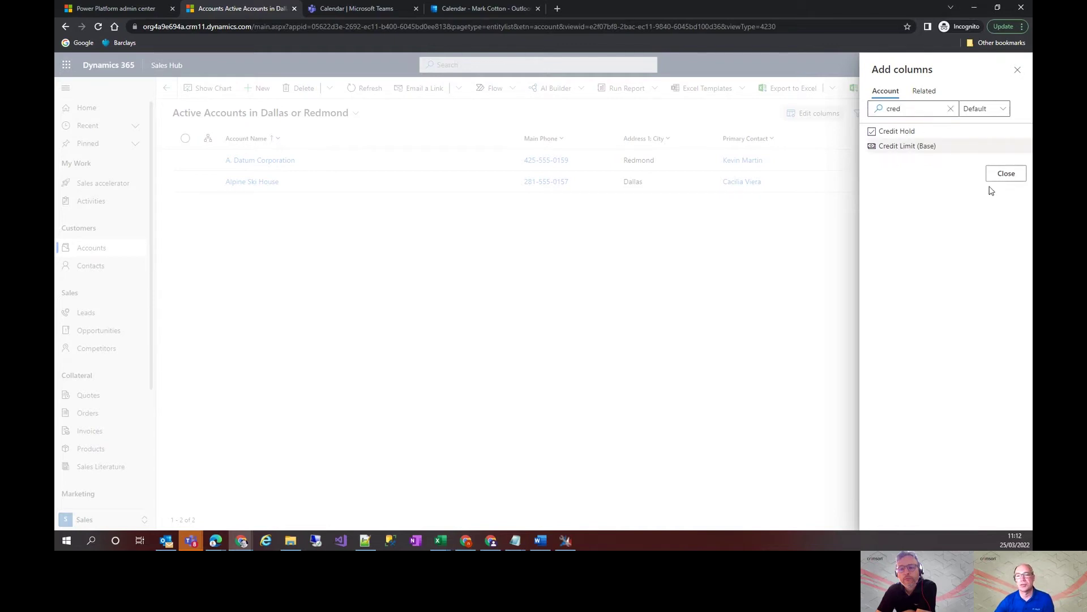
left_click(1005, 174)
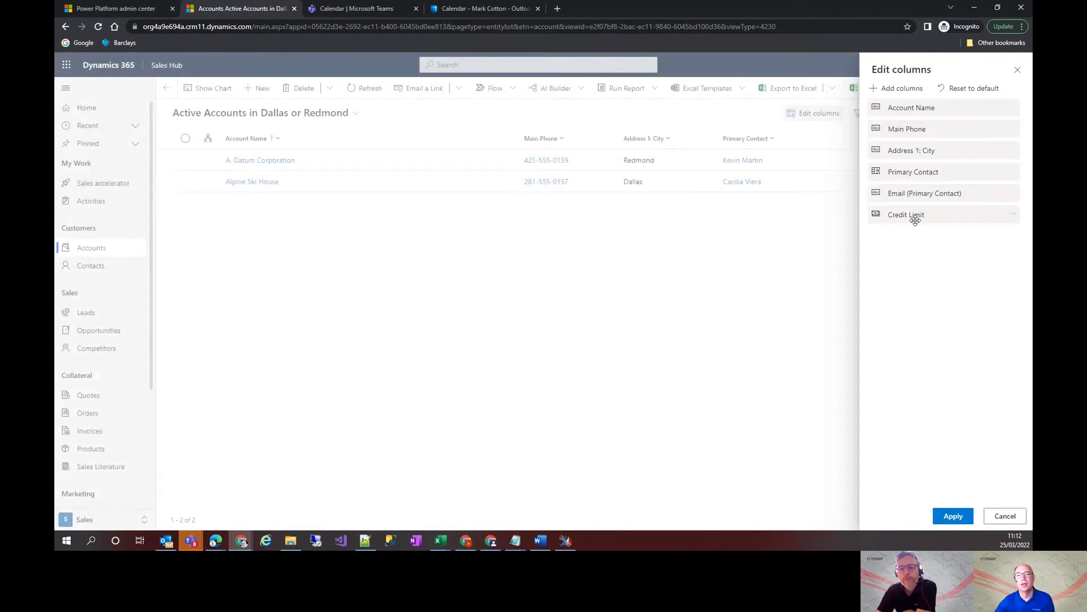
left_click_drag(916, 220, 921, 124)
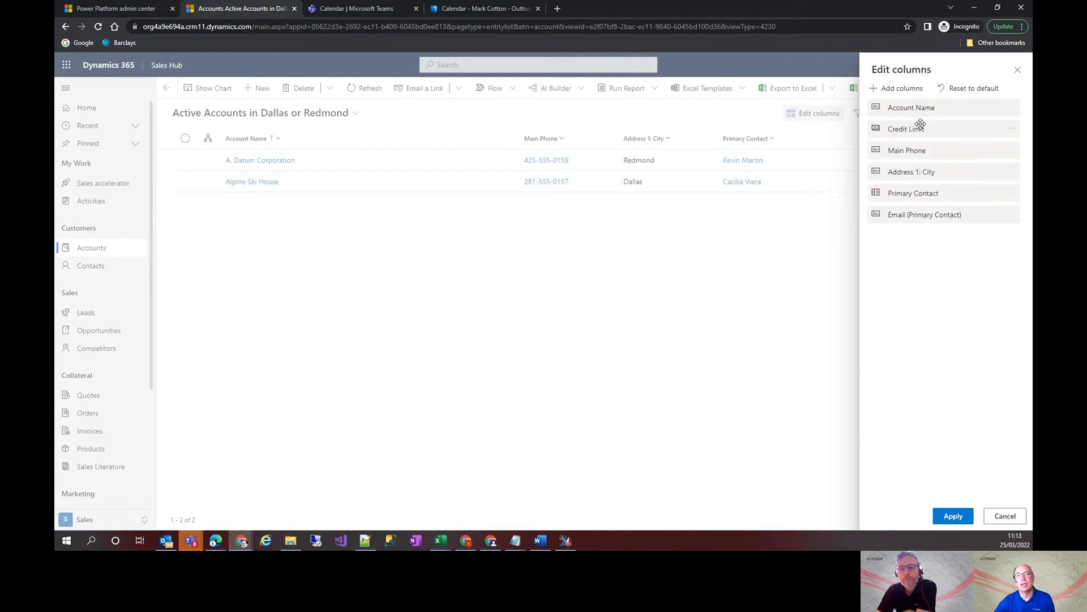
left_click(953, 517)
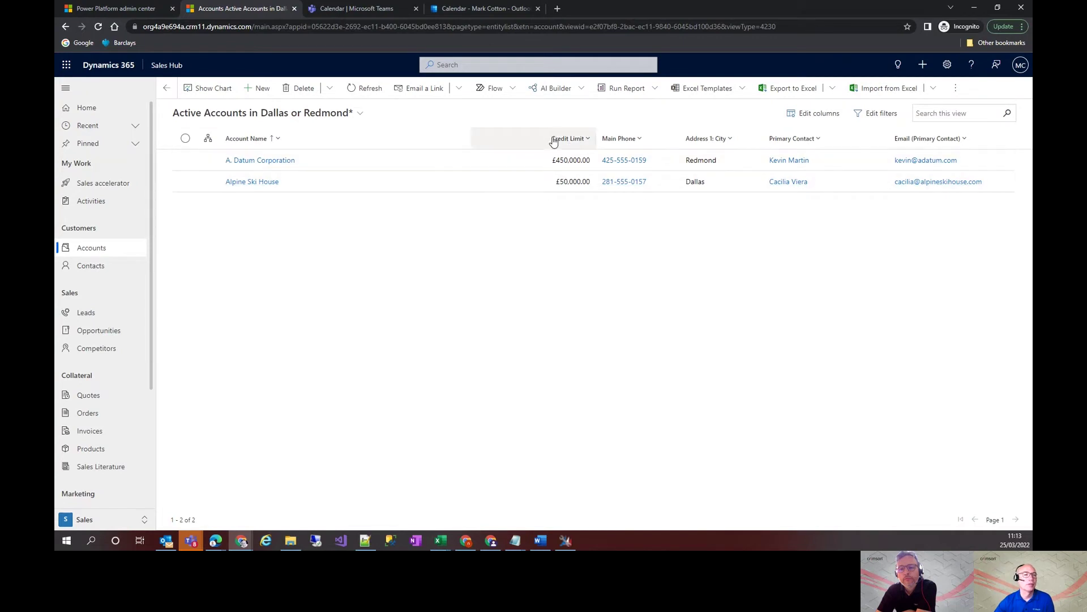
Narrow the Account Name column and save the changes to the current view
left_click_drag(474, 138, 349, 138)
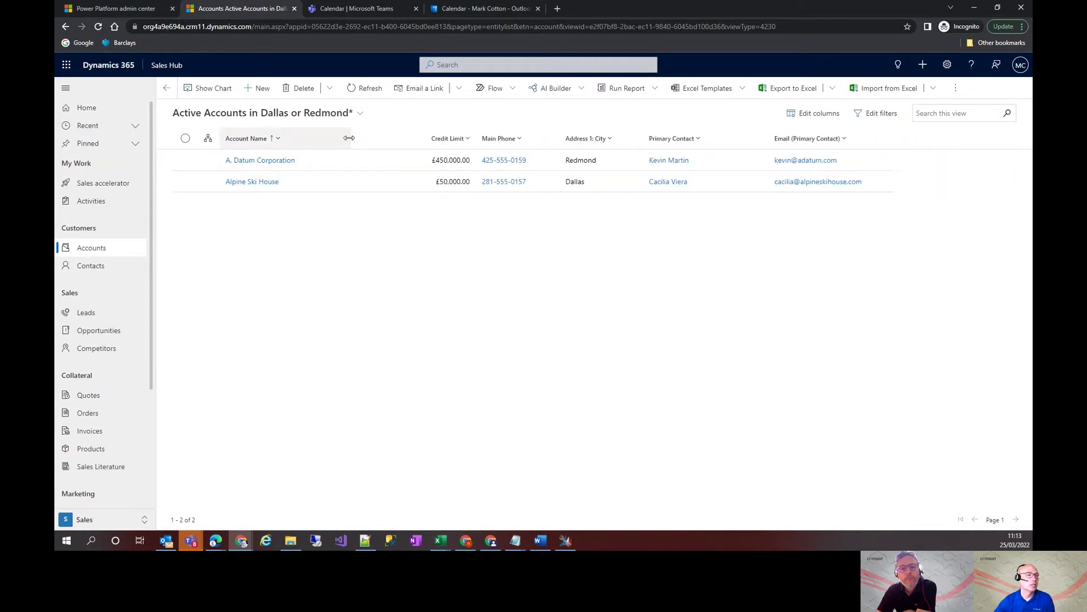
left_click(360, 114)
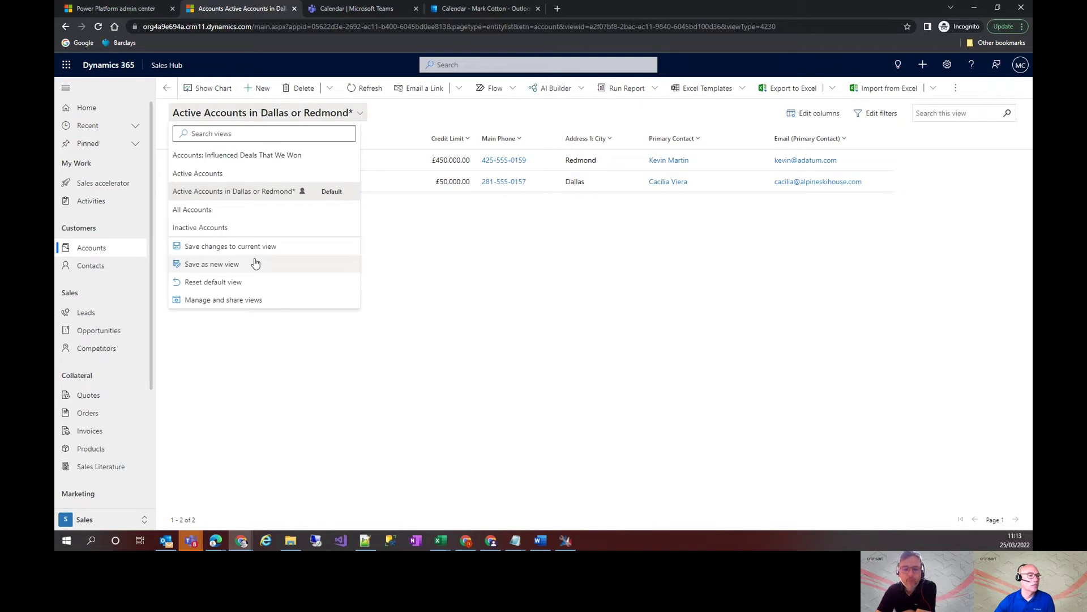
left_click(237, 250)
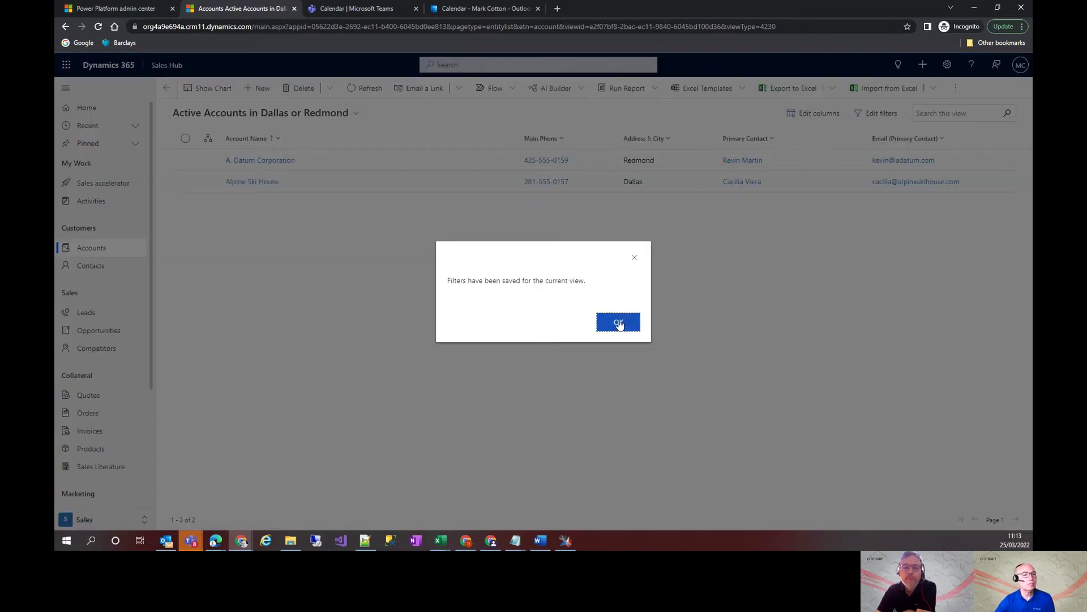
left_click(619, 323)
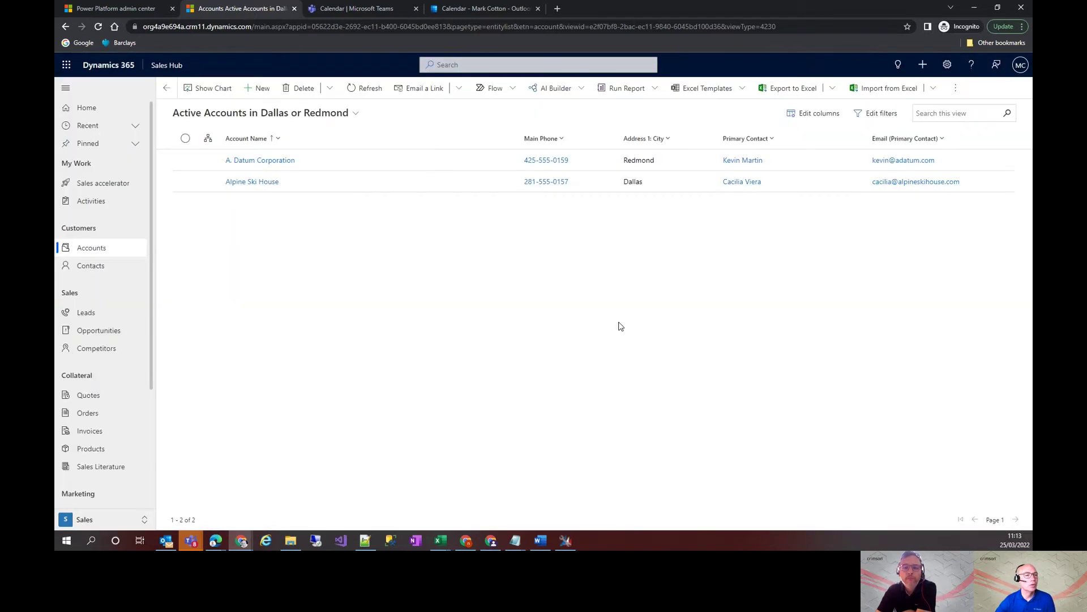
Reload the "Active Accounts in Dallas or Redmond" view by switching to Active Accounts and back
left_click(322, 116)
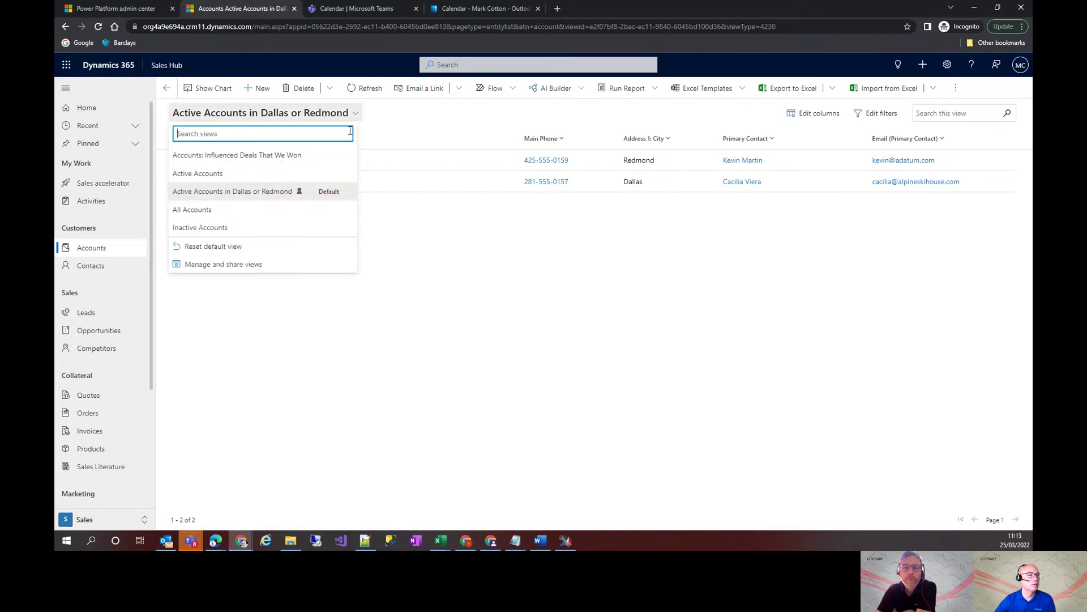
left_click(369, 295)
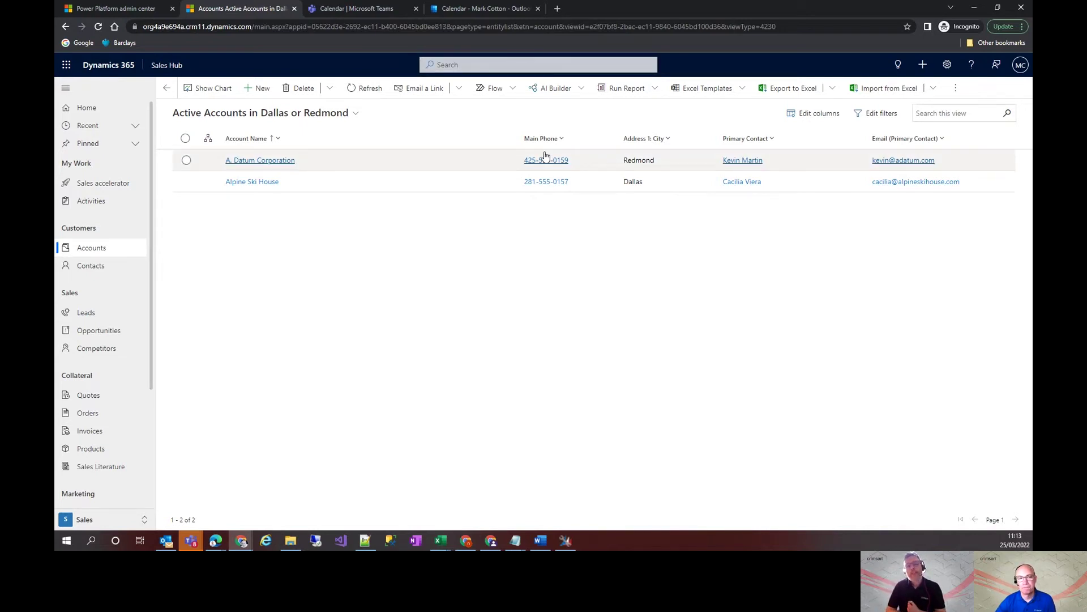
left_click(357, 113)
left_click(283, 176)
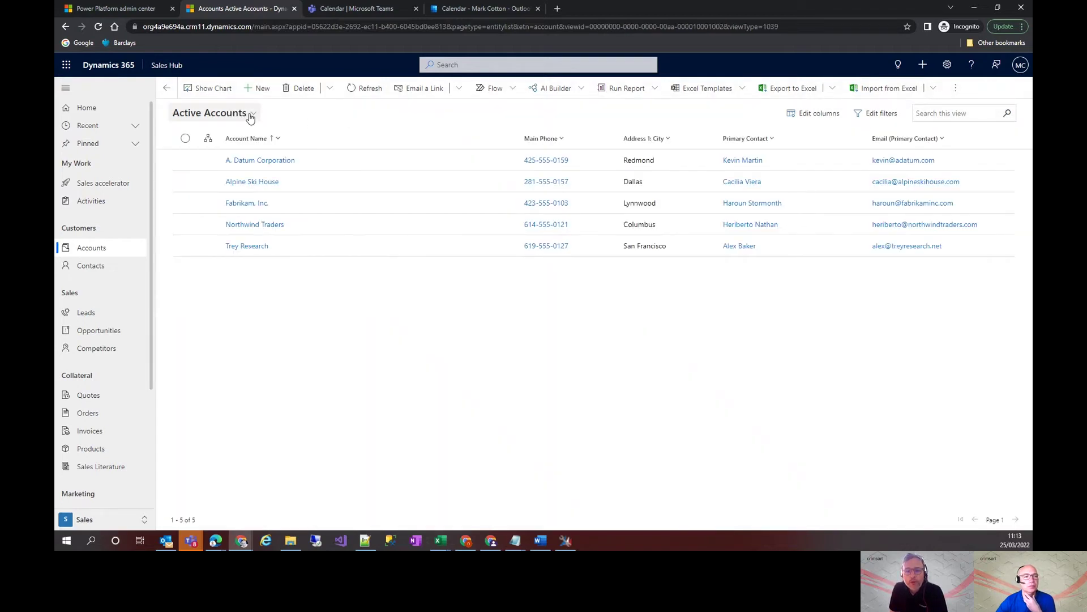
left_click(251, 118)
left_click(264, 190)
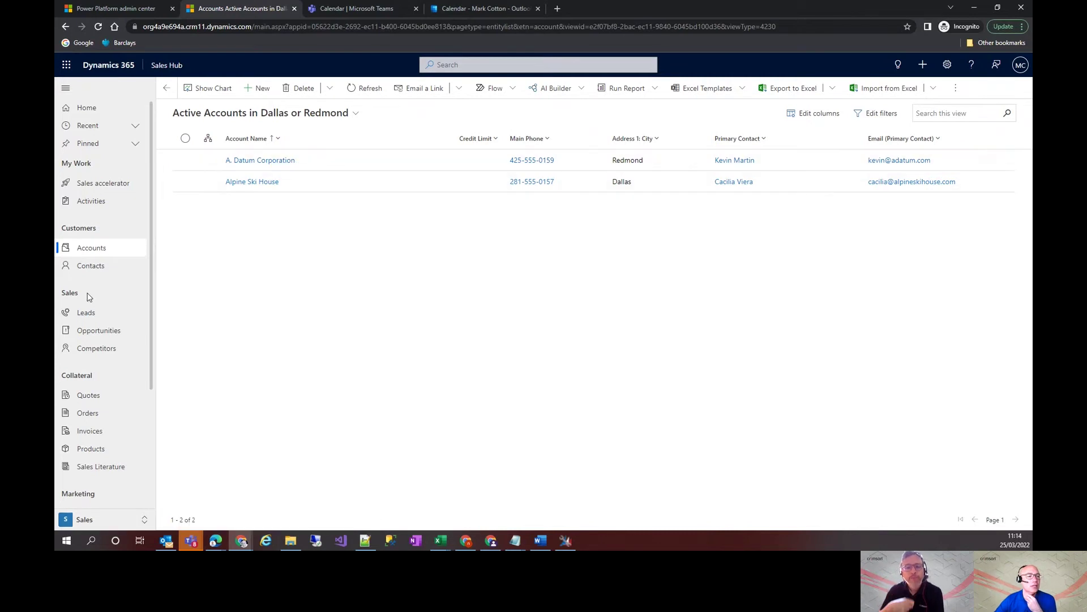
Open the A. Datum Corporation contact from the recently used records and start a new meeting from the contact's timeline
left_click(133, 127)
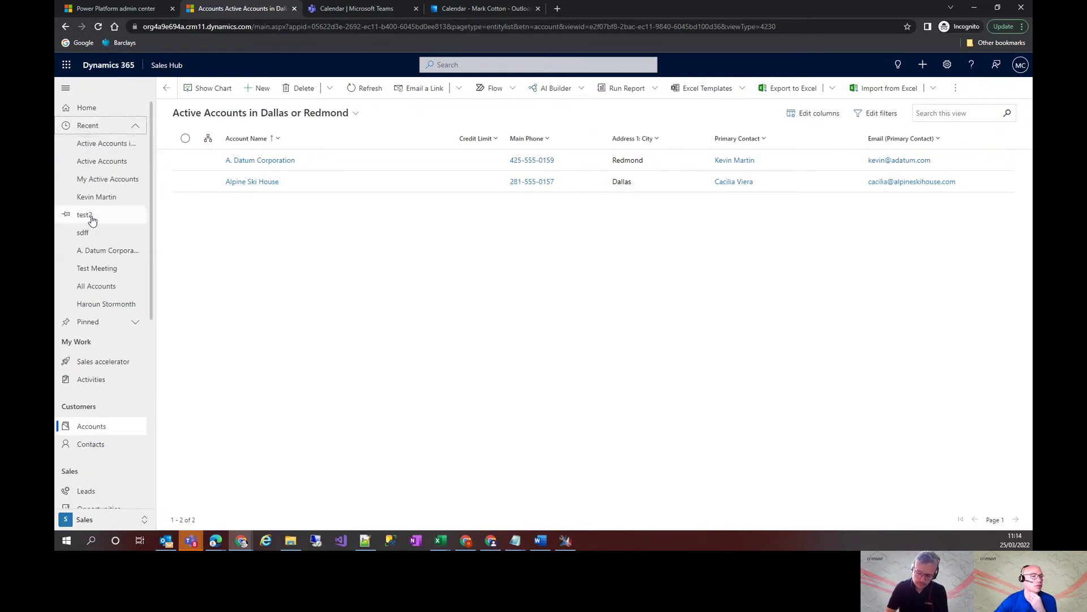
left_click(97, 198)
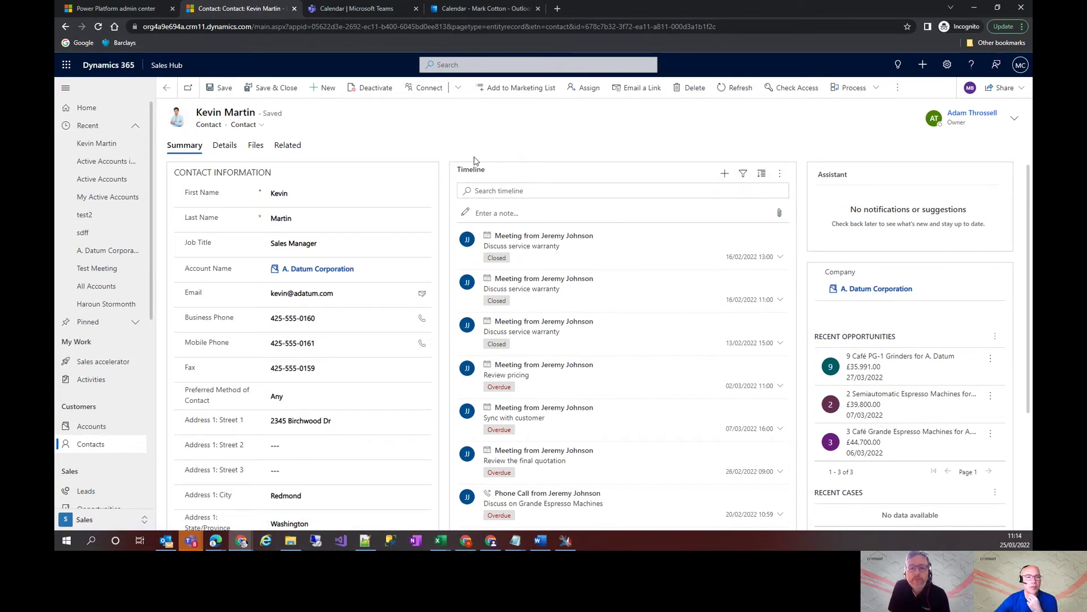
left_click(724, 173)
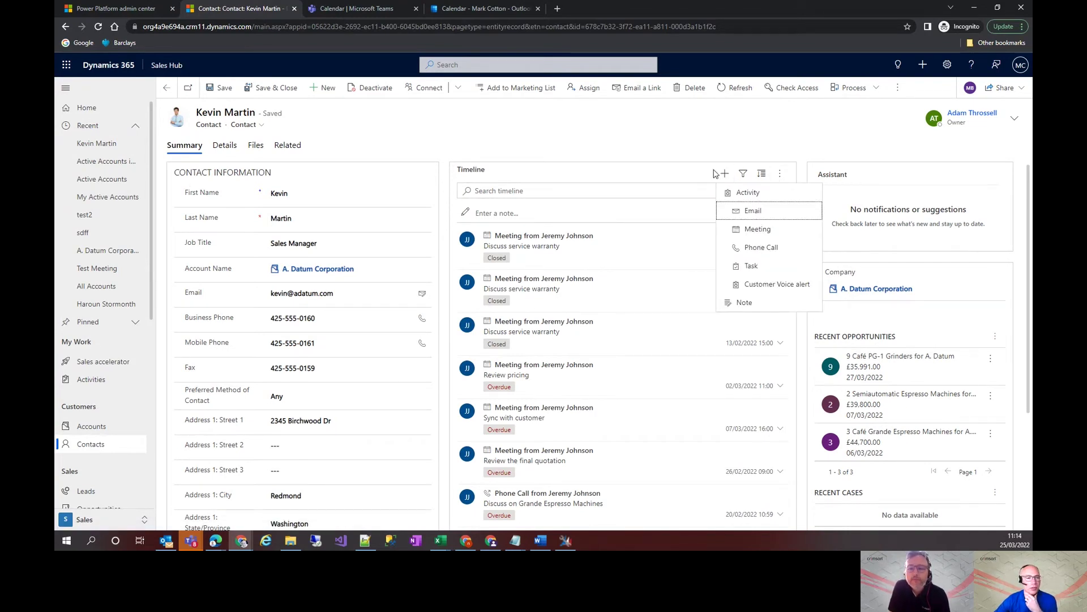
left_click(756, 229)
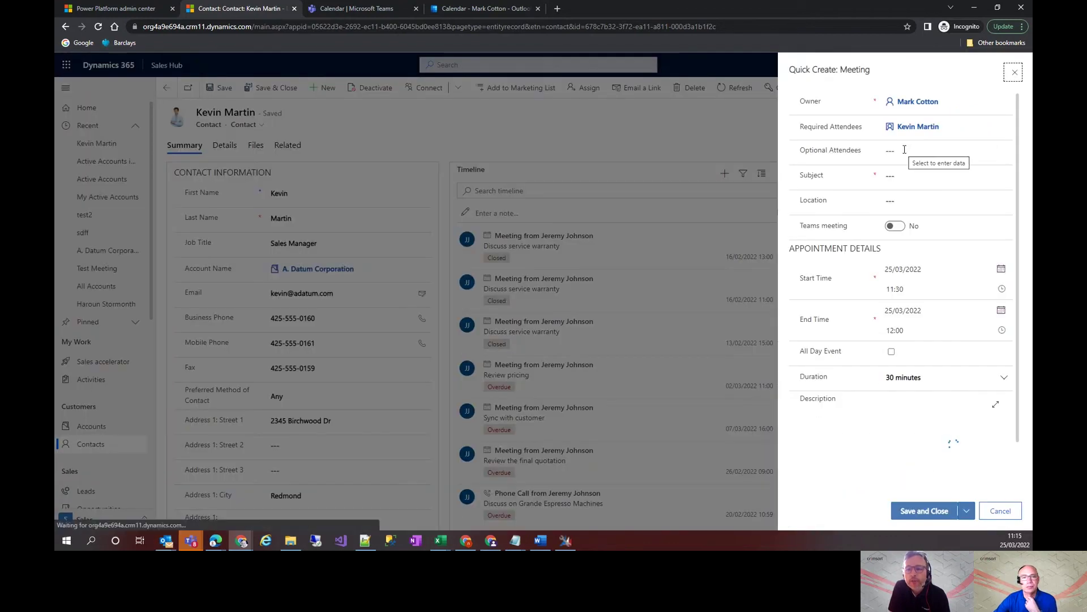
Give the meeting the subject "Review the garden", make it a Teams meeting, and save it
left_click(906, 151)
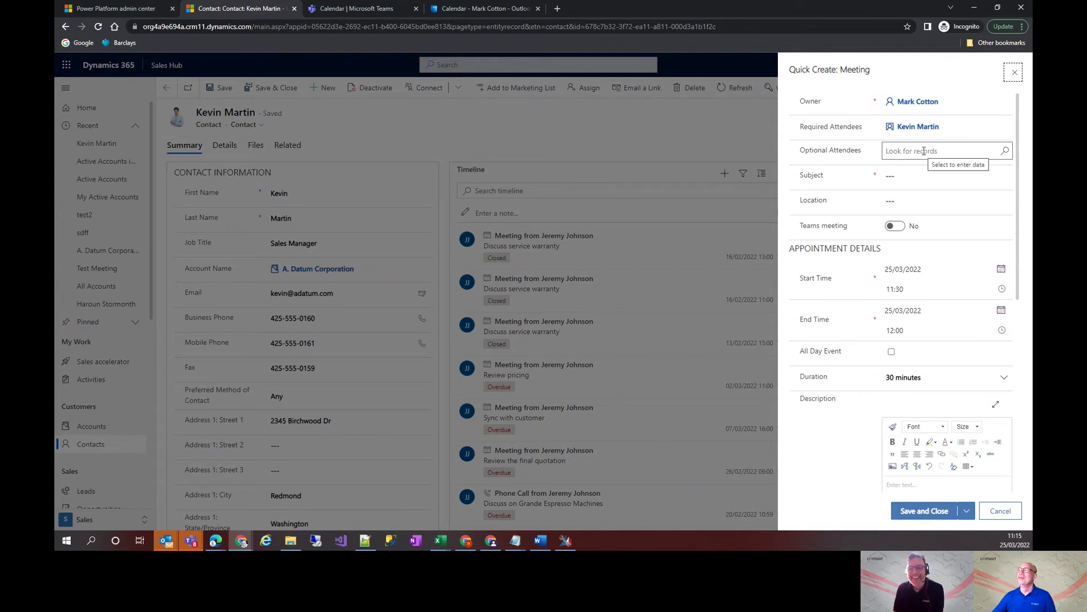
left_click(910, 173)
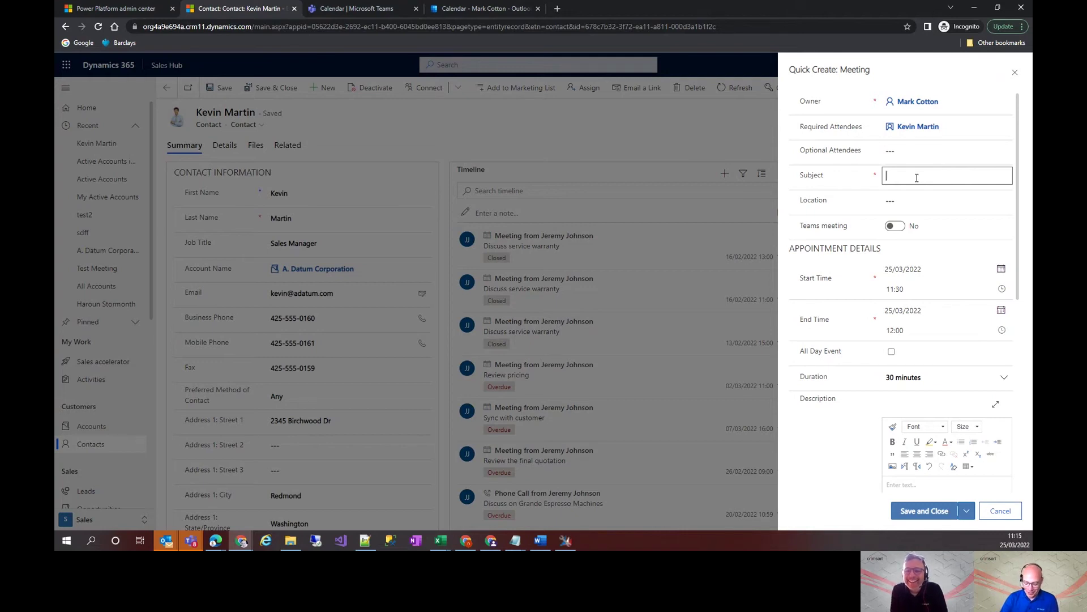
type("Review ")
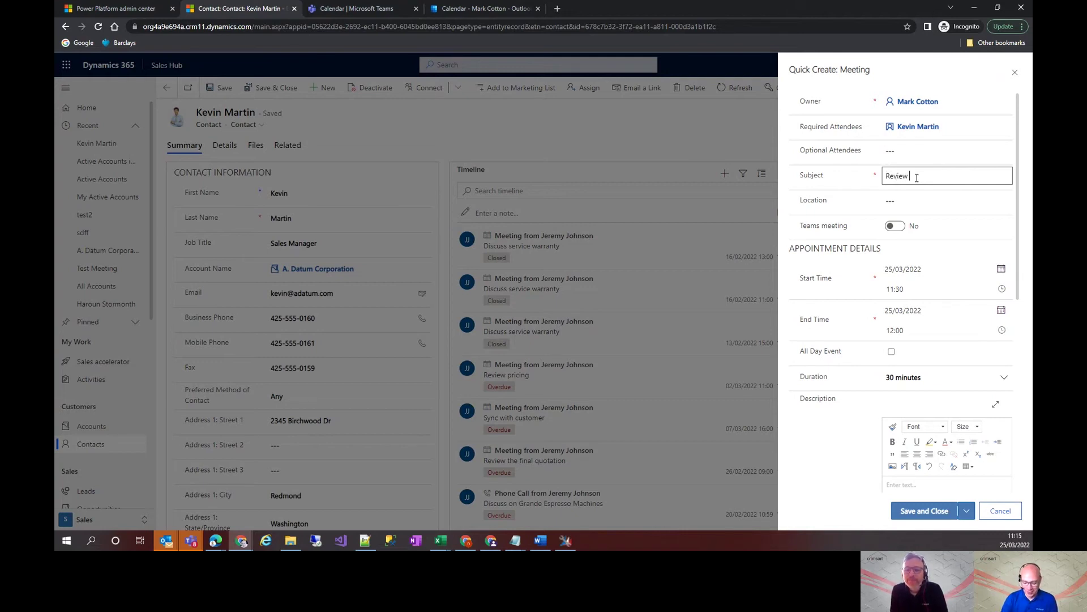
type("the garden")
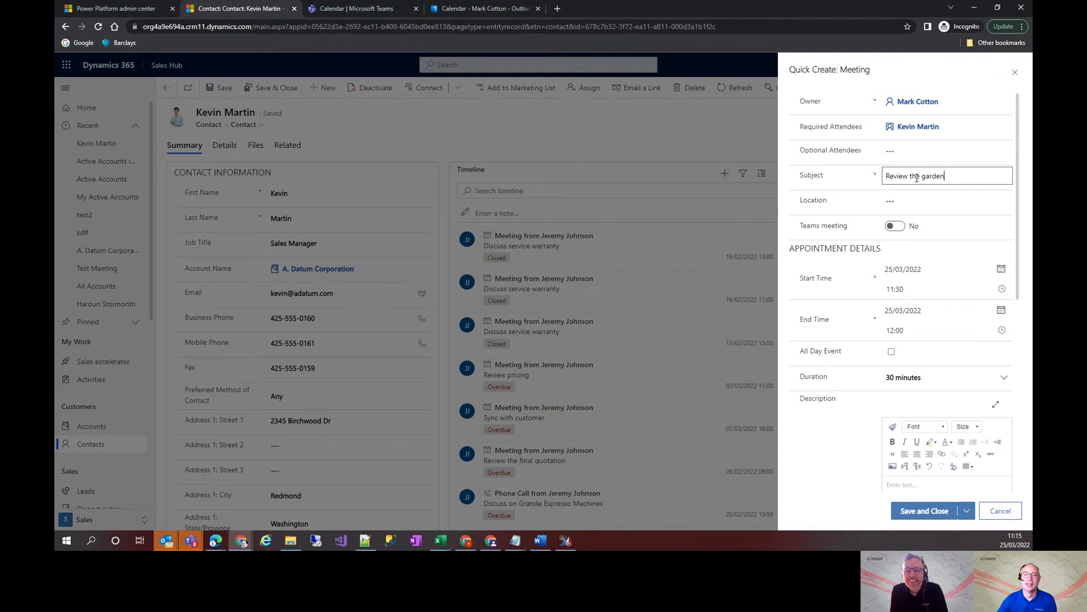
left_click(895, 226)
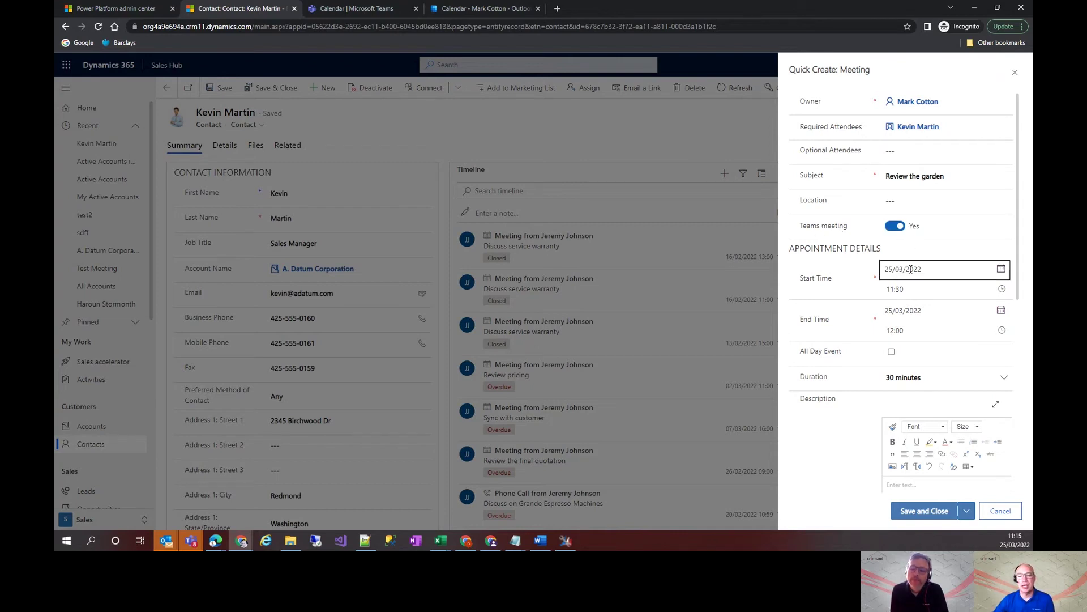
scroll(912, 272, "down", 3)
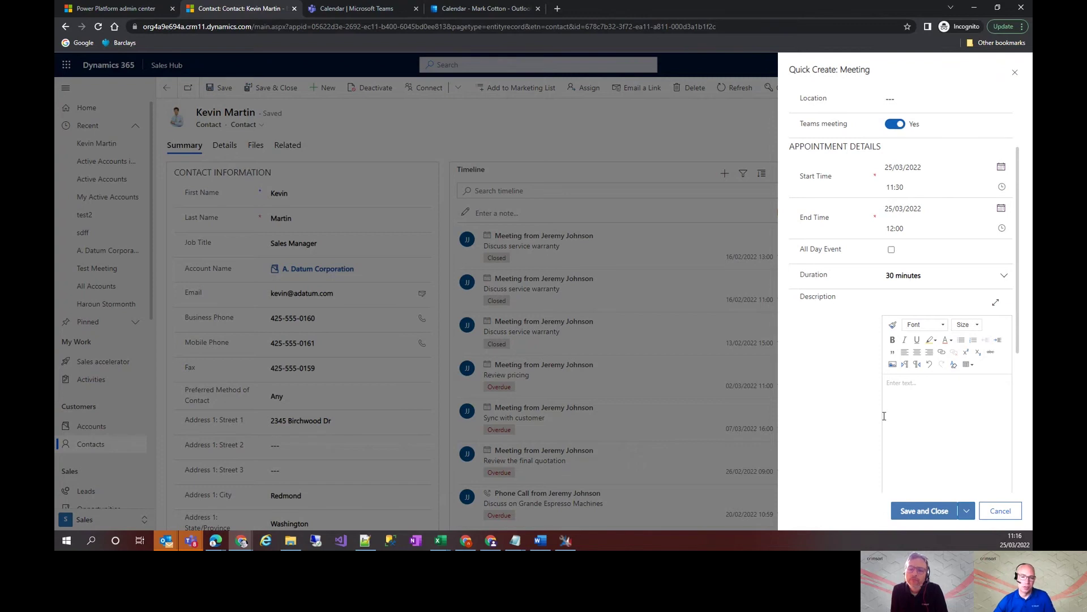
left_click(930, 515)
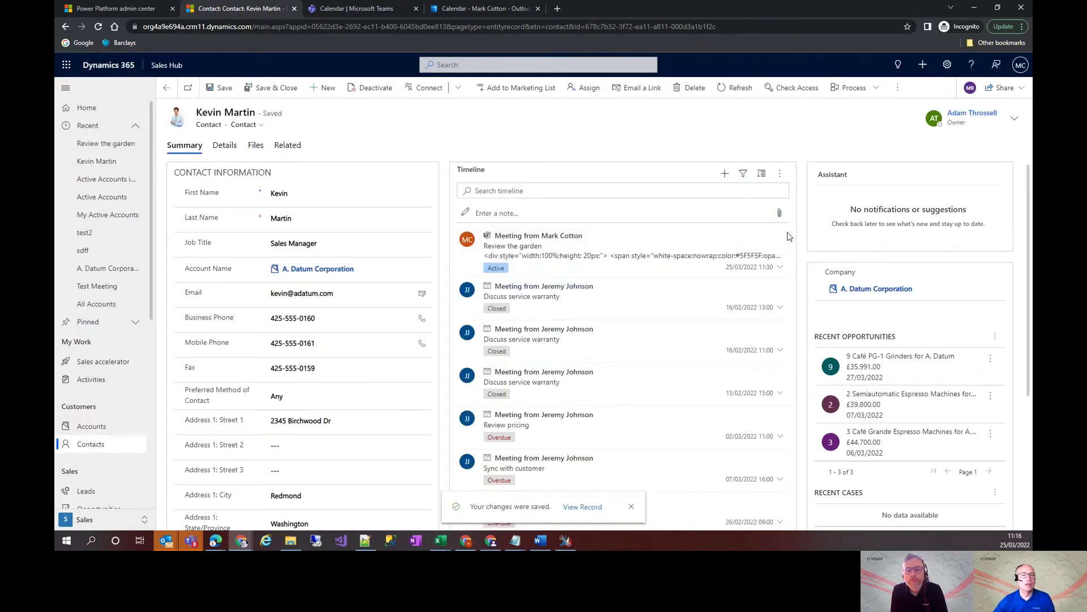
Open the "Review the garden" meeting from the timeline and check its Teams join page in the browser without joining
left_click(697, 244)
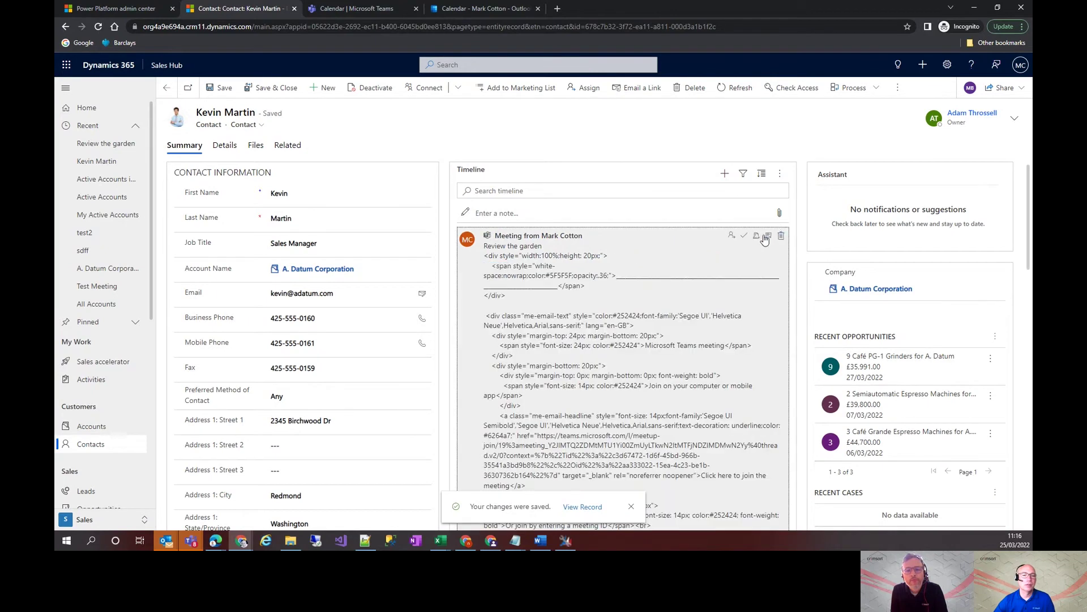
left_click(769, 236)
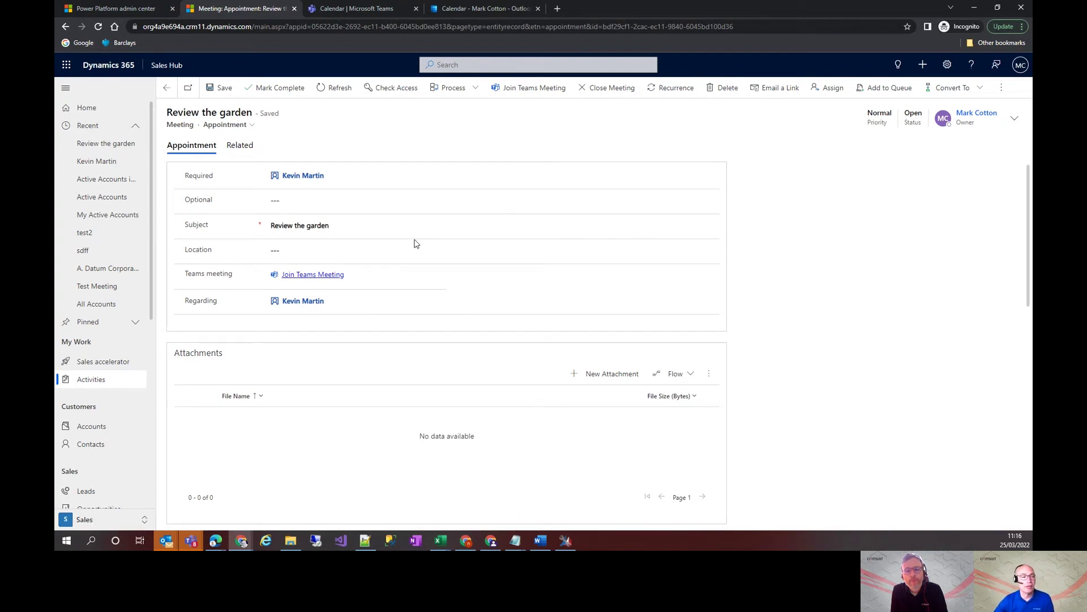
left_click(314, 275)
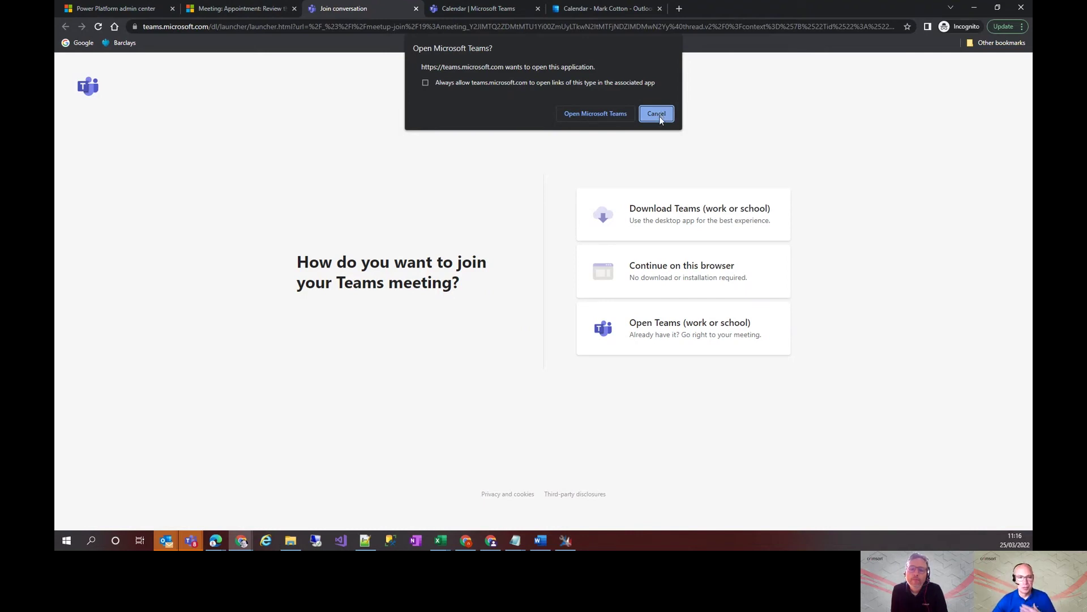
left_click(659, 117)
left_click(661, 273)
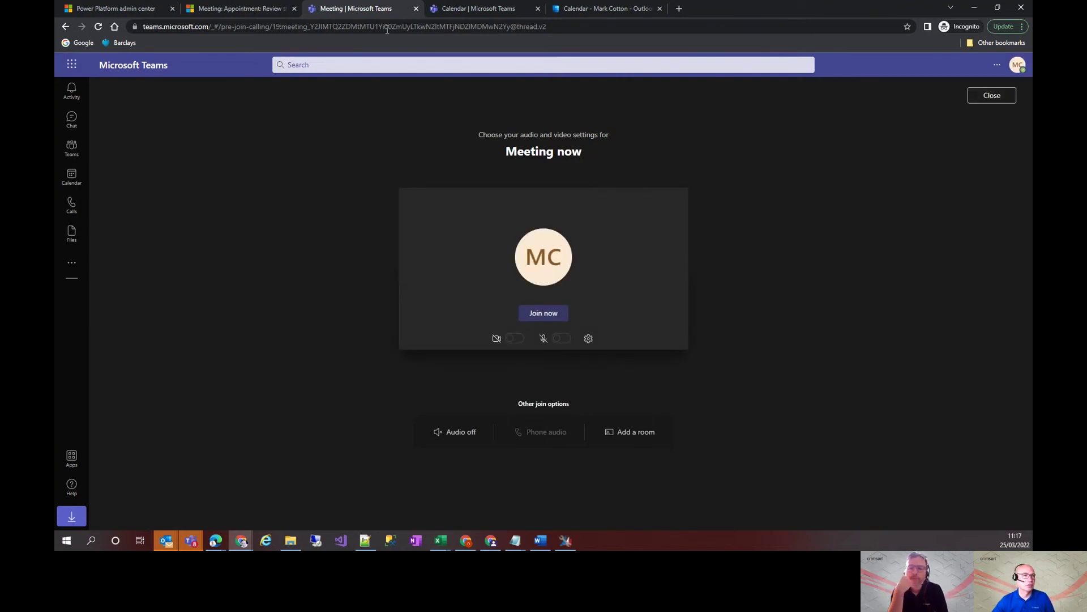
left_click(415, 9)
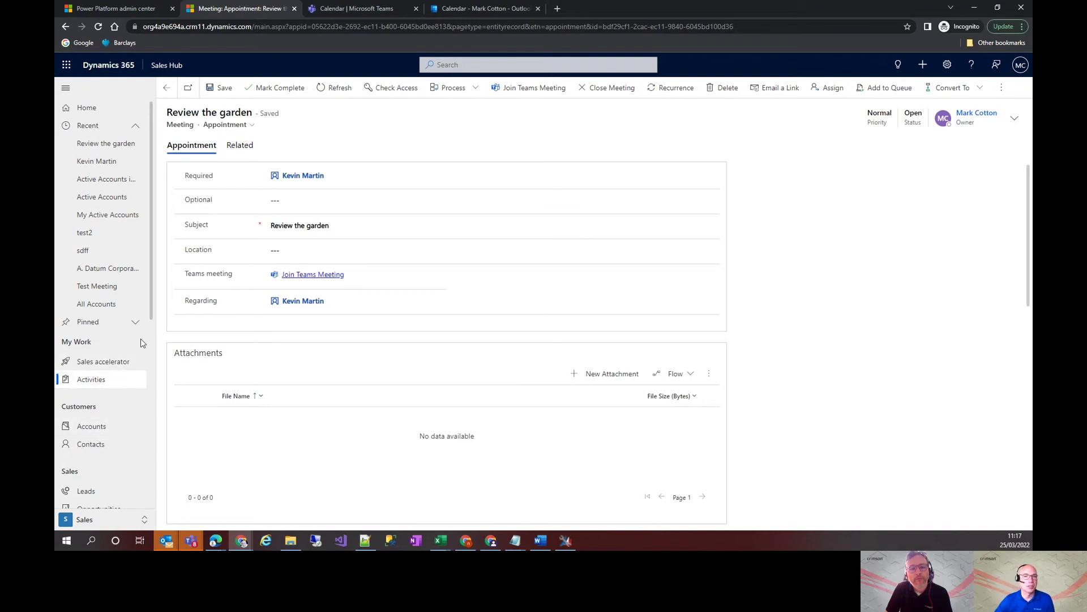
Open the meeting's required contact and start a Teams chat, in the web app, with the colleague also viewing that record
left_click(300, 176)
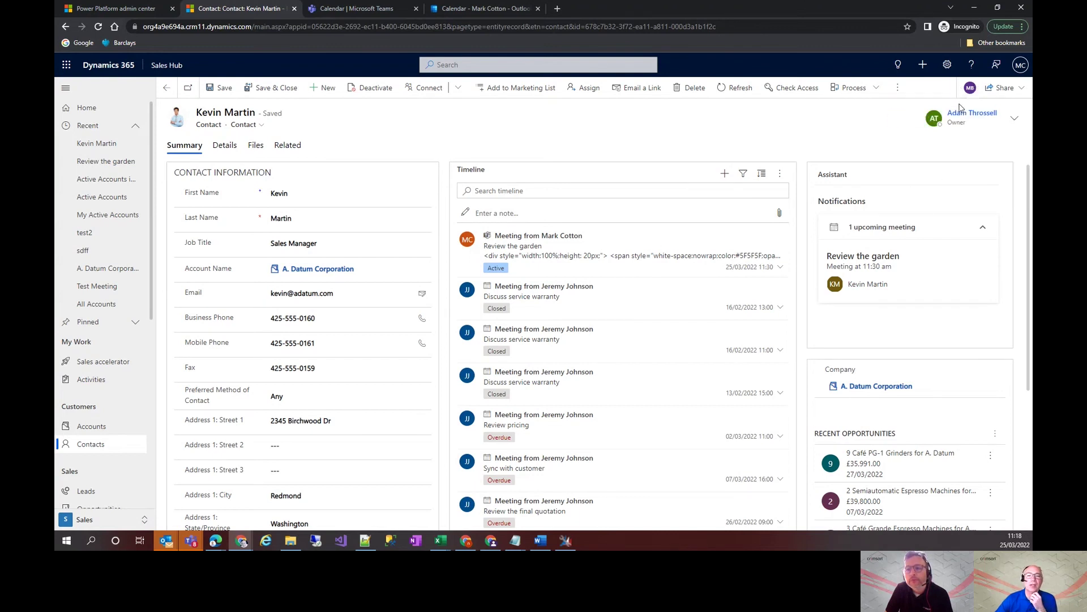
mouse_move(974, 92)
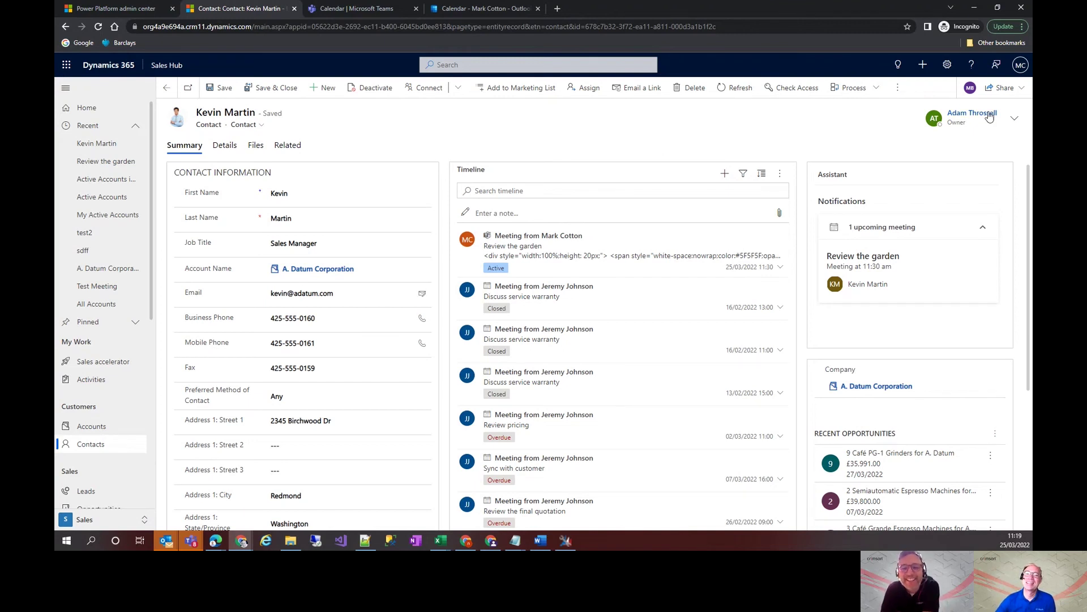
left_click(970, 88)
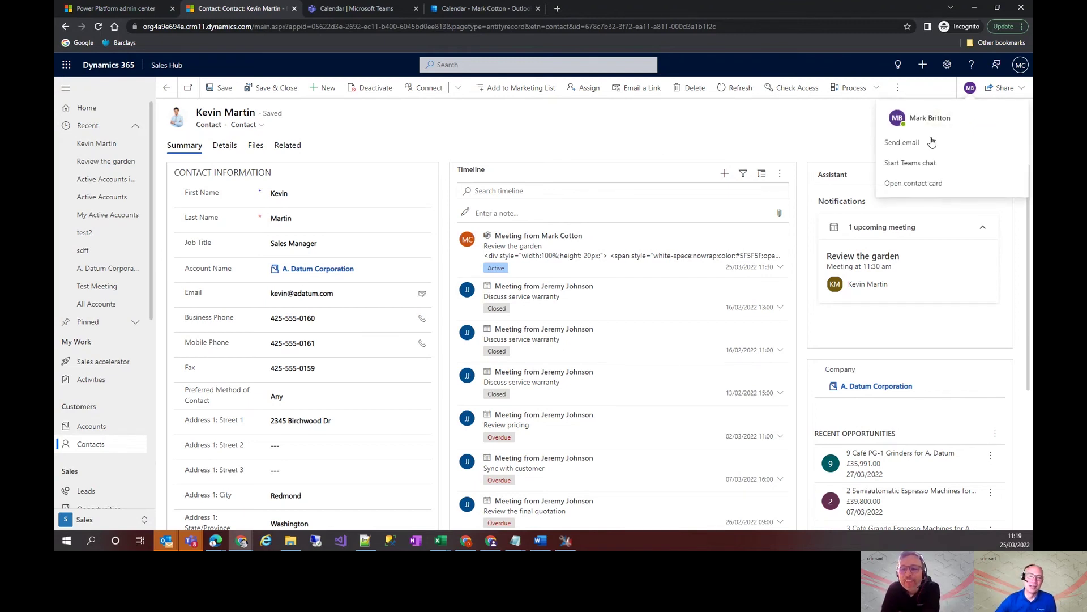
left_click(918, 164)
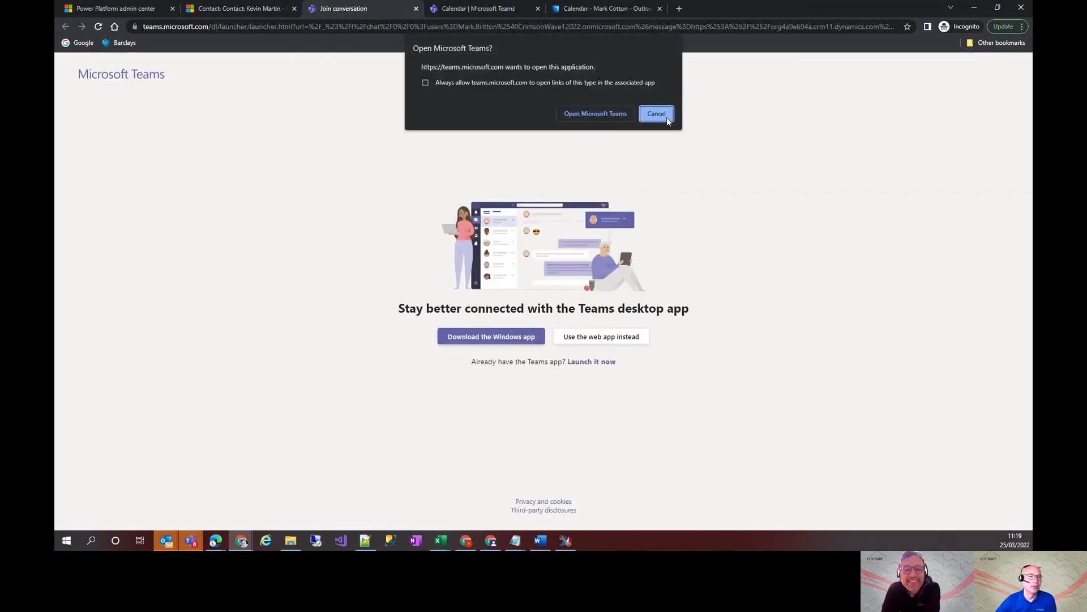
left_click(649, 122)
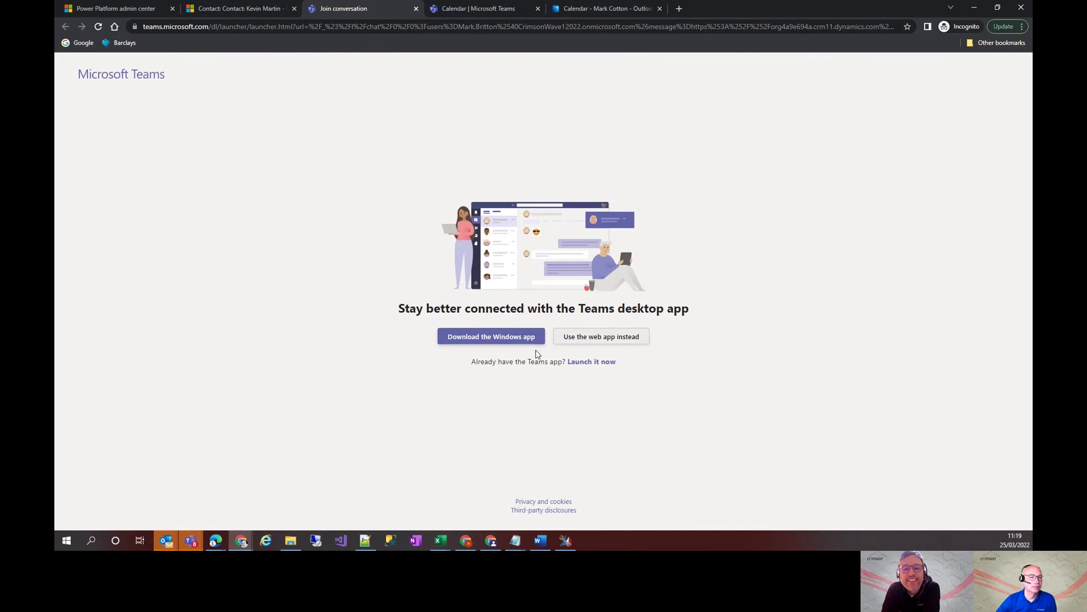
left_click(585, 340)
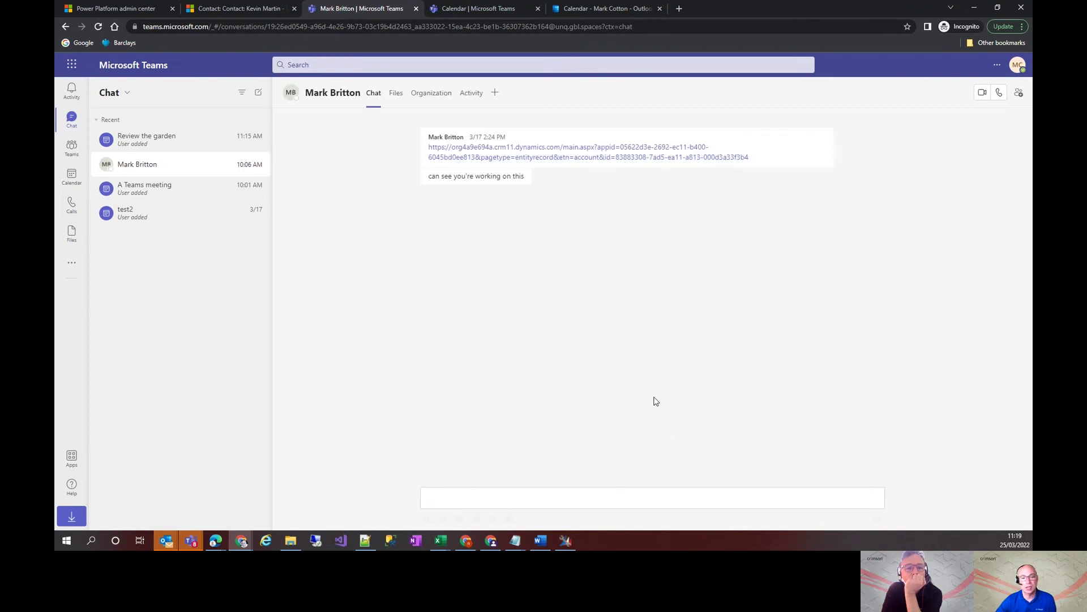
Send the colleague the Dynamics link to the contact record in the Teams chat
left_click(491, 494)
type("https://org4a9e694a.crm11.dynamics.com/main.aspx?appid=05622d3e-2692-ec11-b400-6045bd0ee813&pagetype=entityrecord&etn=contact&id=678c7b32-3f72-ea11-a811-000d3a1b1f2c")
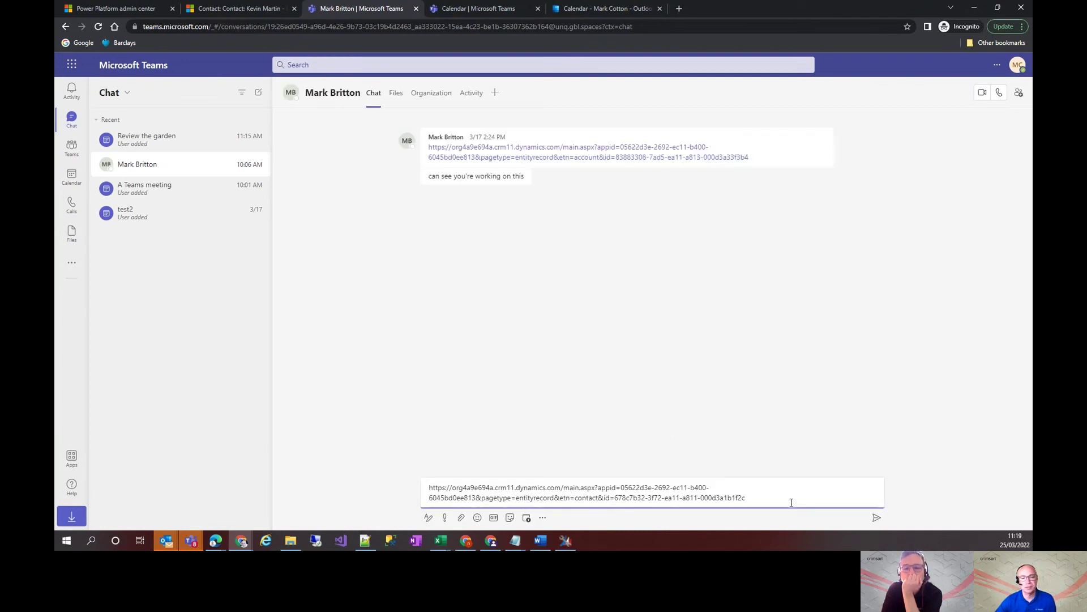
key("Return")
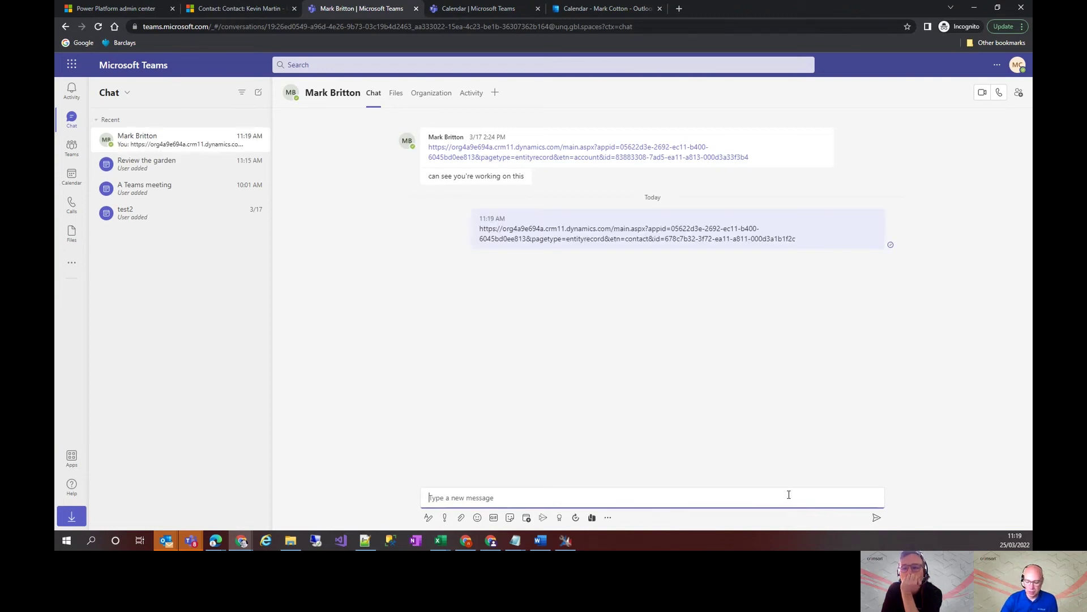
Send the chat message "Why are you loking at my gardener" to the colleague
type("Why ar")
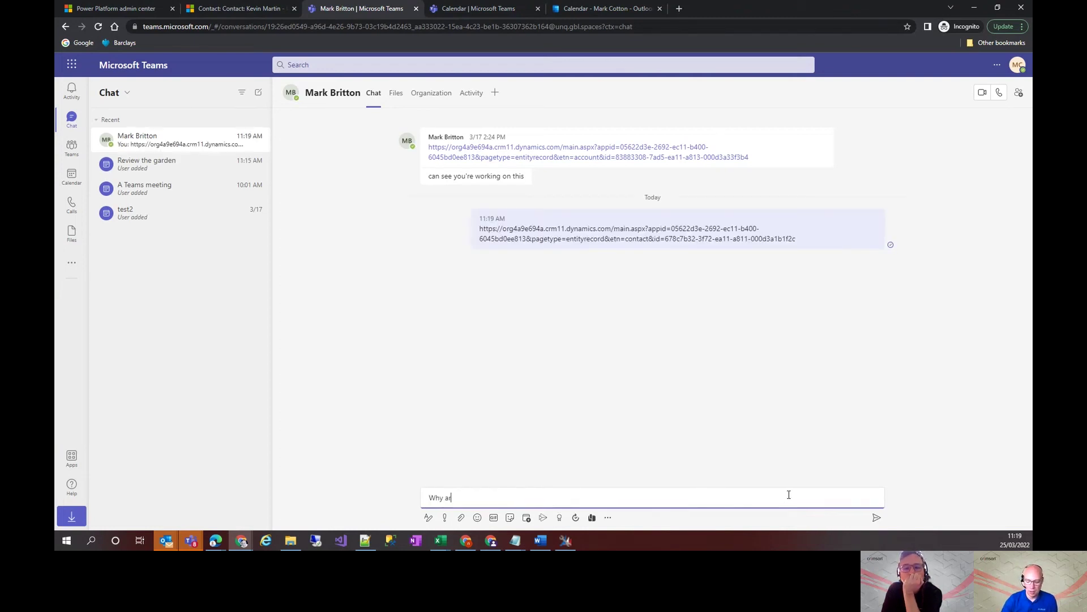
type("e you lok")
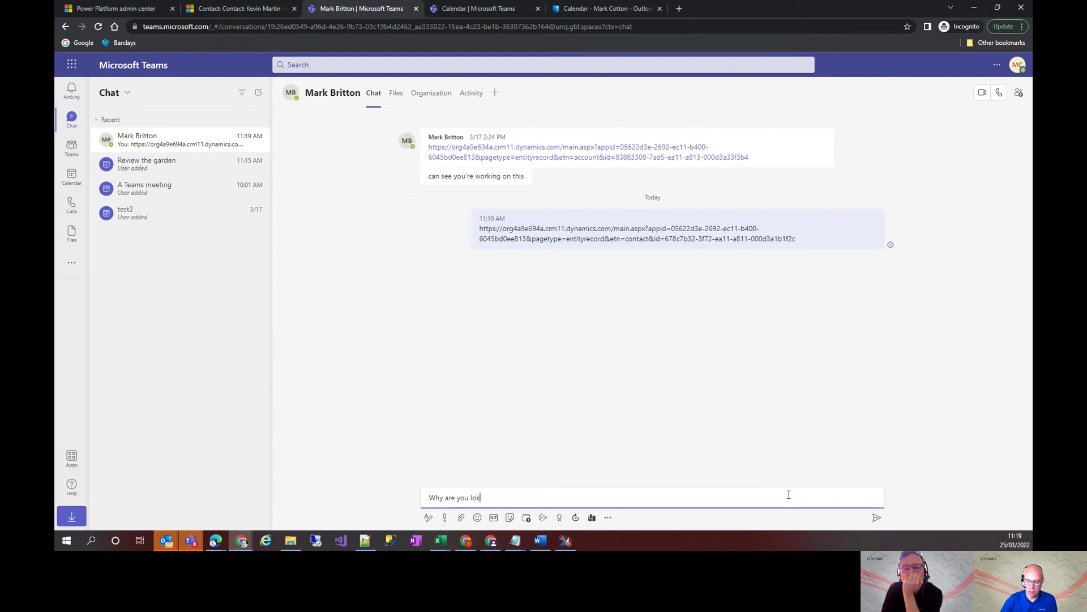
type("ing at my gar")
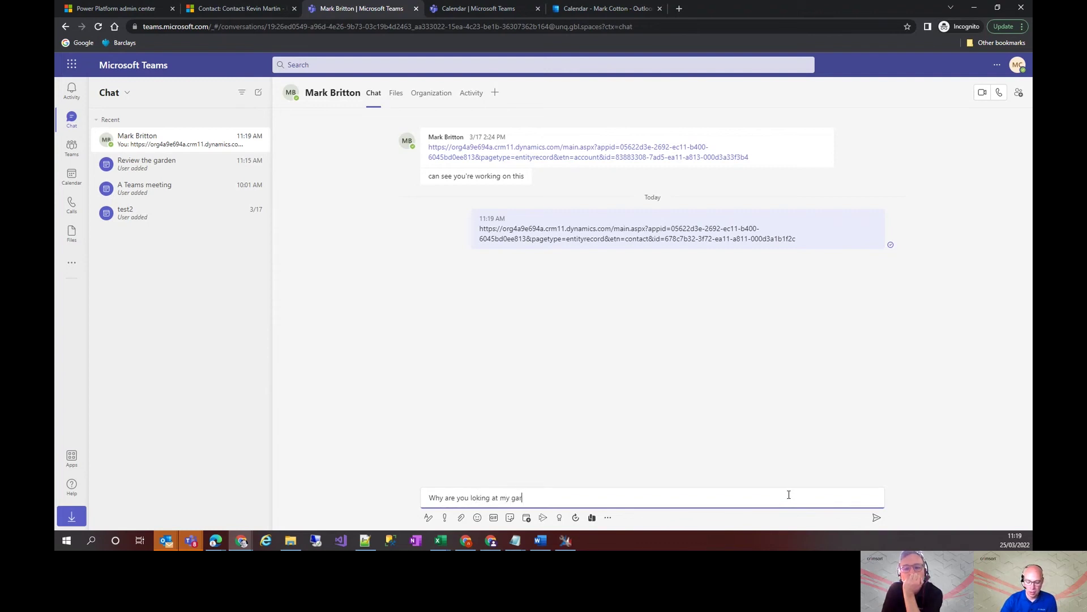
type("dener")
key("Return")
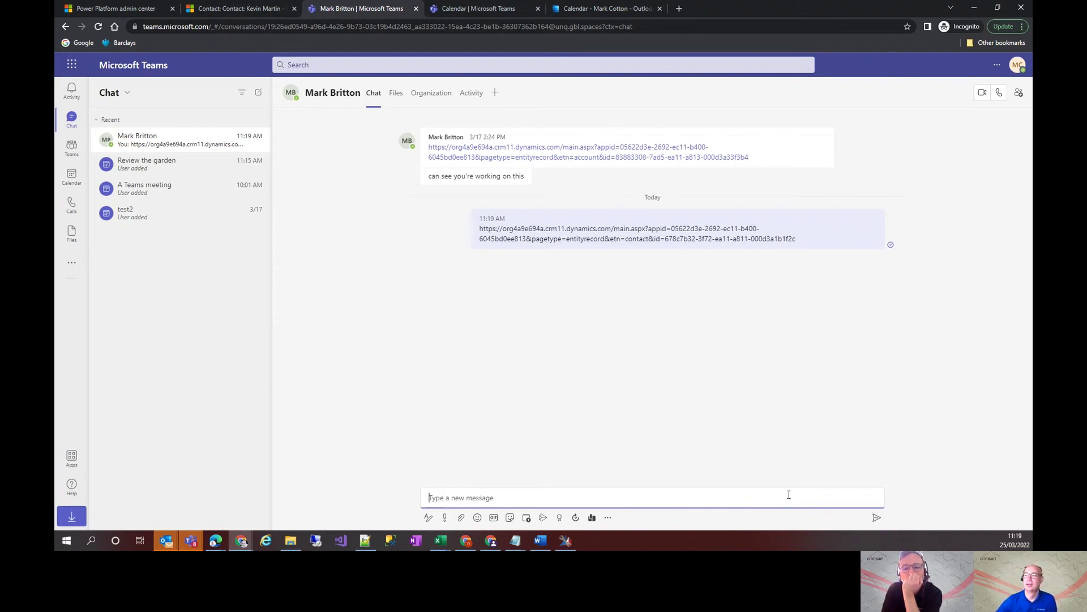